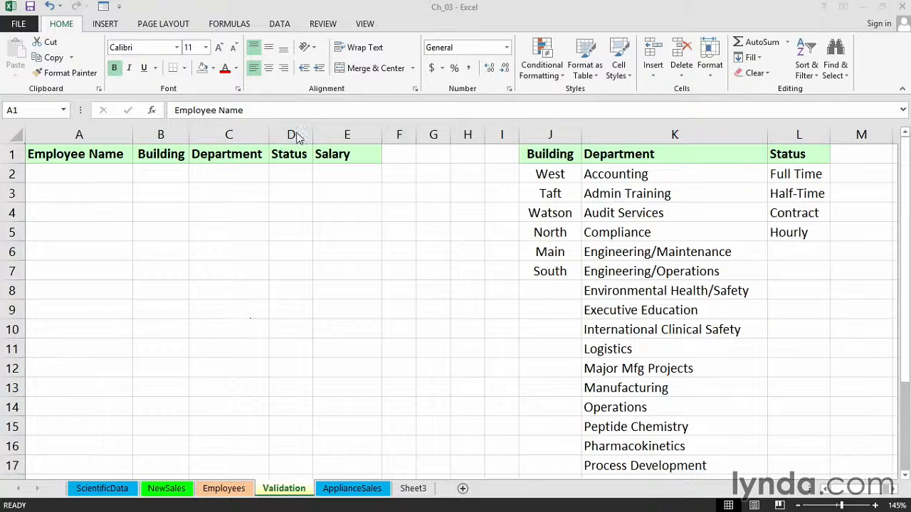
Select the entire Salary column and open its data validation settings.
{"action": "left_click", "coordinate": [280, 23]}
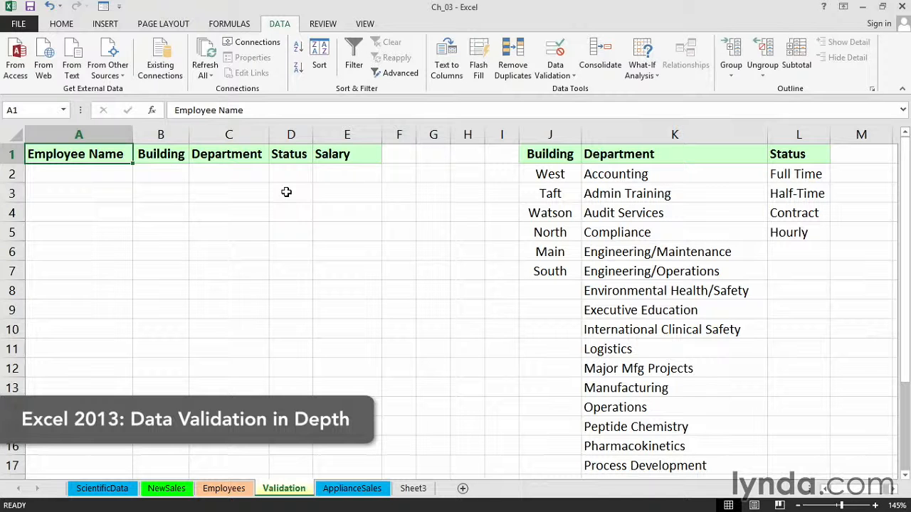
{"action": "left_click", "coordinate": [349, 135]}
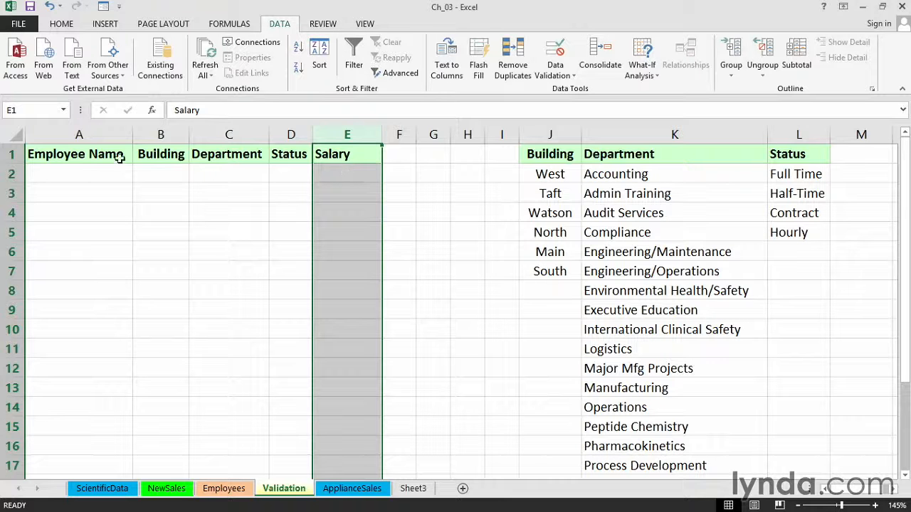
{"action": "left_click", "coordinate": [94, 152]}
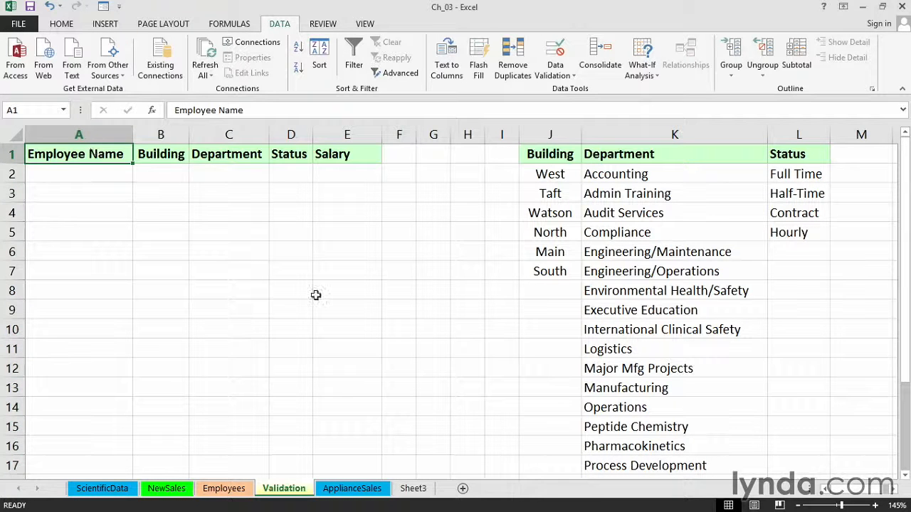
{"action": "scroll", "coordinate": [327, 298], "scroll_direction": "up", "scroll_amount": 1}
{"action": "scroll", "coordinate": [328, 297], "scroll_direction": "up", "scroll_amount": 2}
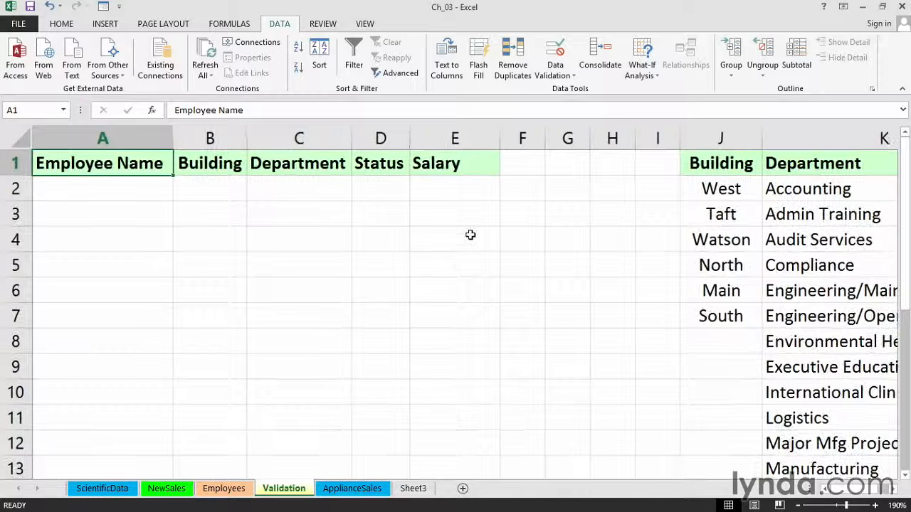
{"action": "left_click", "coordinate": [456, 138]}
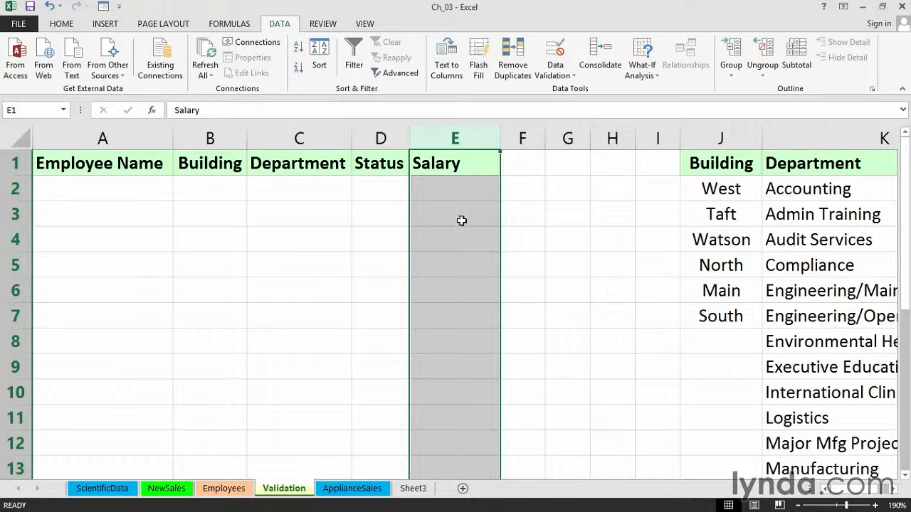
{"action": "left_click_drag", "start_coordinate": [536, 263], "coordinate": [606, 340]}
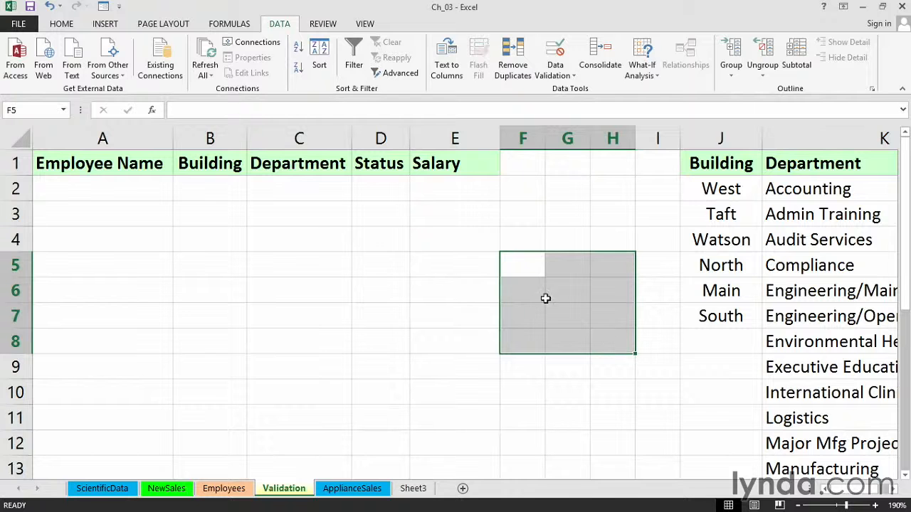
{"action": "left_click", "coordinate": [440, 139]}
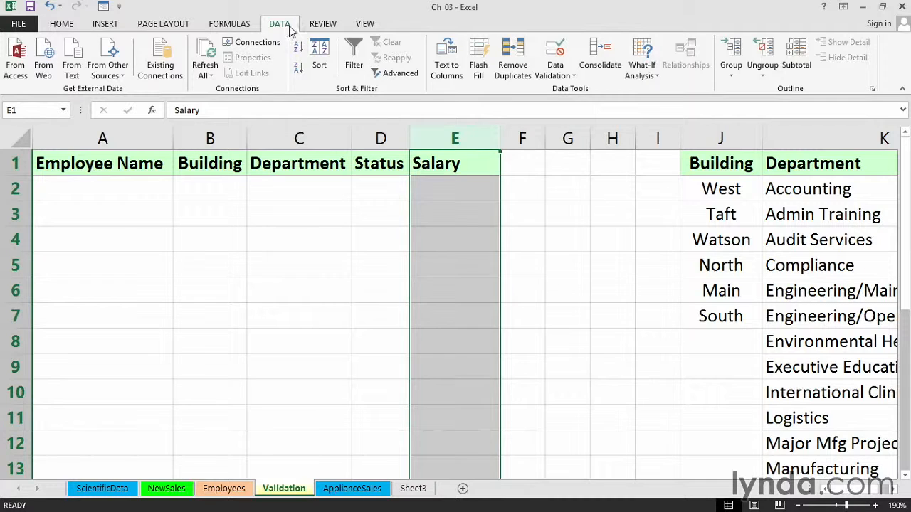
{"action": "left_click", "coordinate": [551, 56]}
{"action": "left_click_drag", "start_coordinate": [476, 163], "coordinate": [622, 216]}
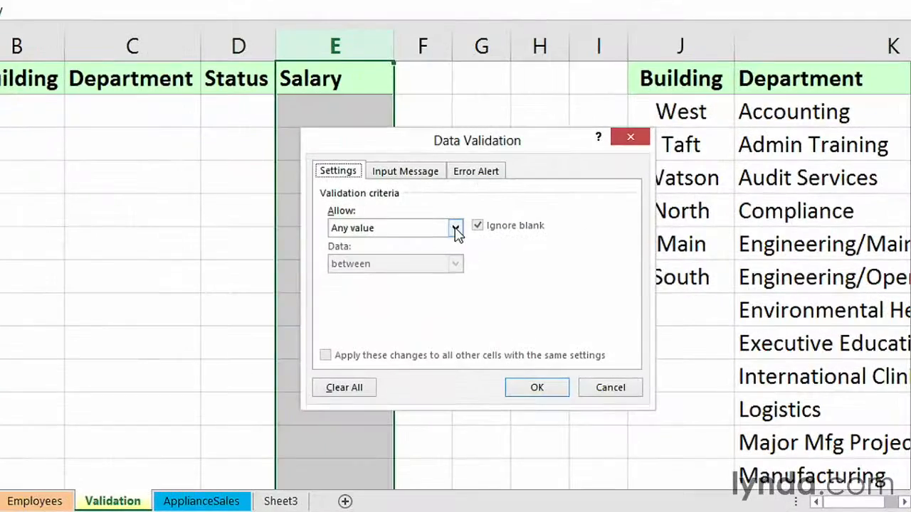
Restrict the Salary column to whole numbers between 40000 and 130000.
{"action": "left_click", "coordinate": [455, 228]}
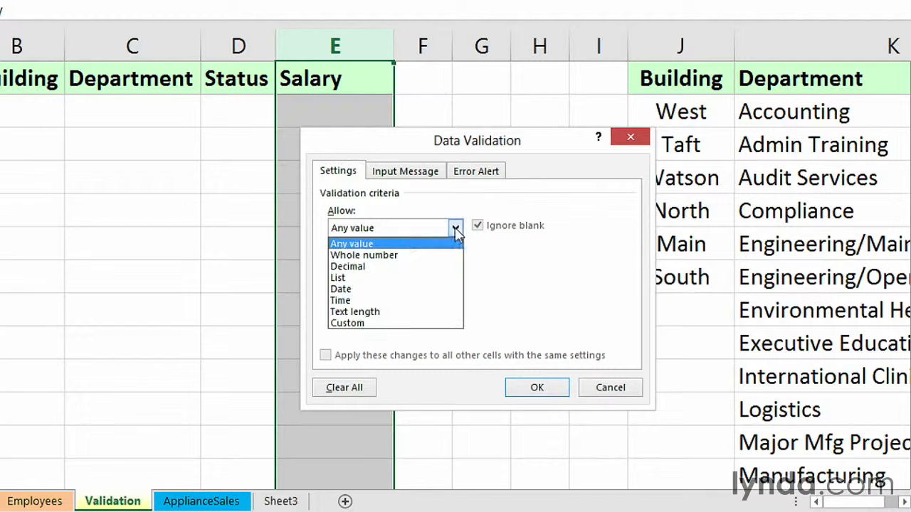
{"action": "left_click", "coordinate": [386, 255]}
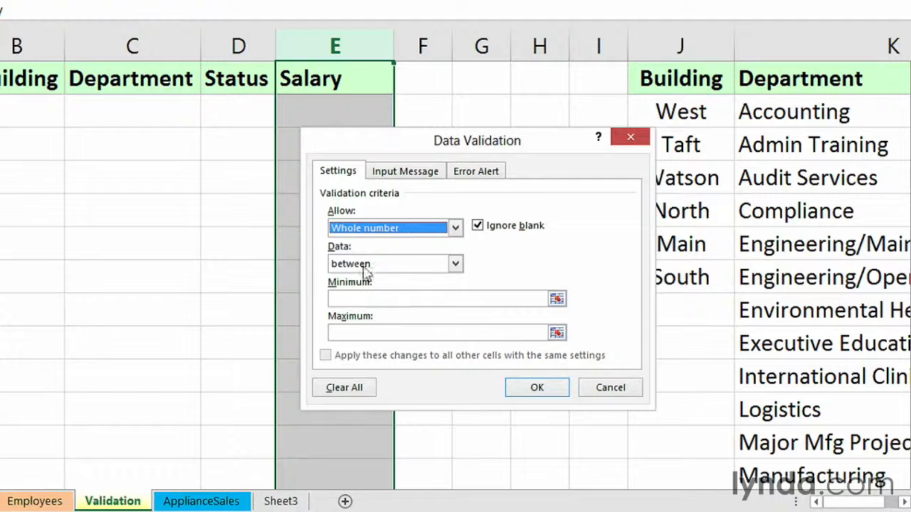
{"action": "left_click", "coordinate": [356, 300]}
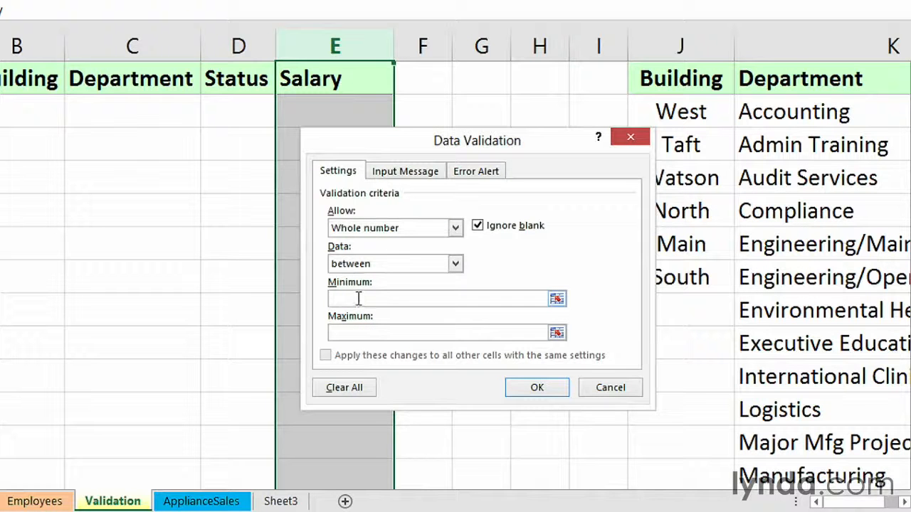
{"action": "type", "text": "40000"}
{"action": "key", "text": "Tab"}
{"action": "type", "text": "130000"}
Add the input message "Must be between 40,000 and 130,000" to the Salary rule and apply the validation.
{"action": "left_click", "coordinate": [402, 178]}
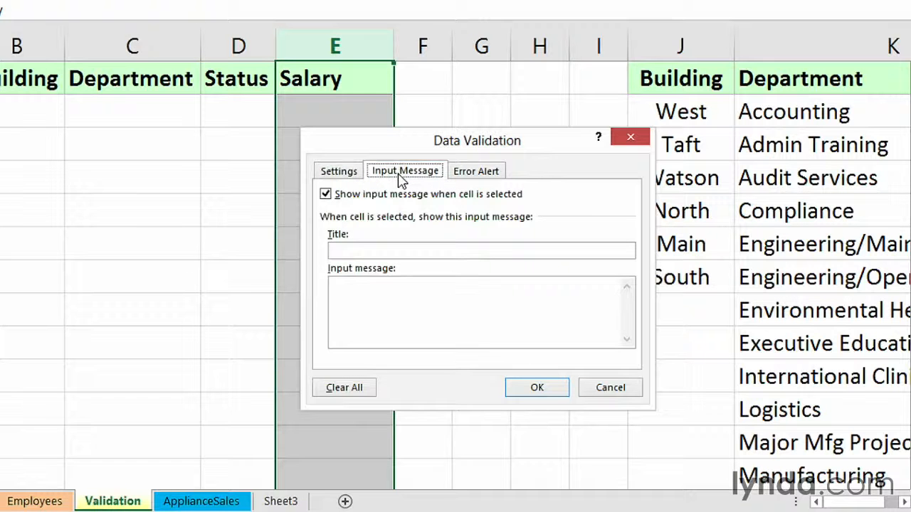
{"action": "left_click", "coordinate": [395, 286]}
{"action": "type", "text": "Must be betwe"}
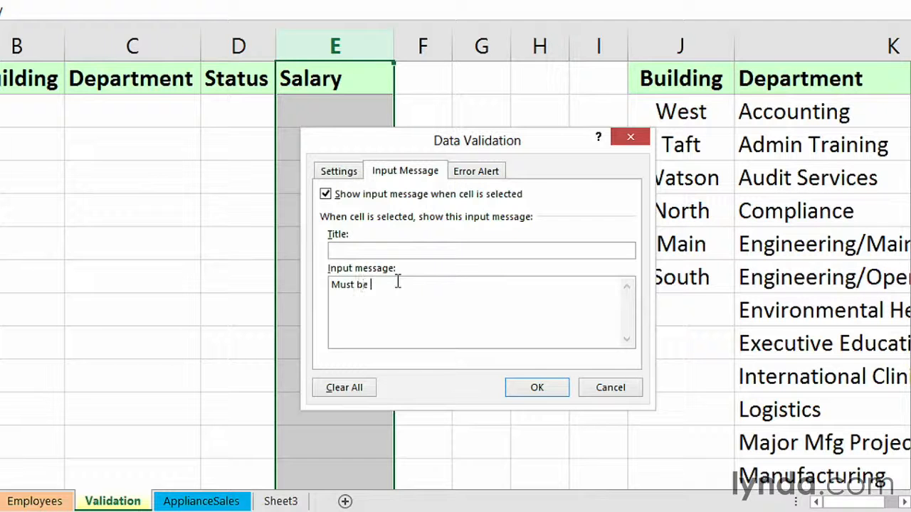
{"action": "type", "text": "en 40,"}
{"action": "type", "text": "000 and 130,000"}
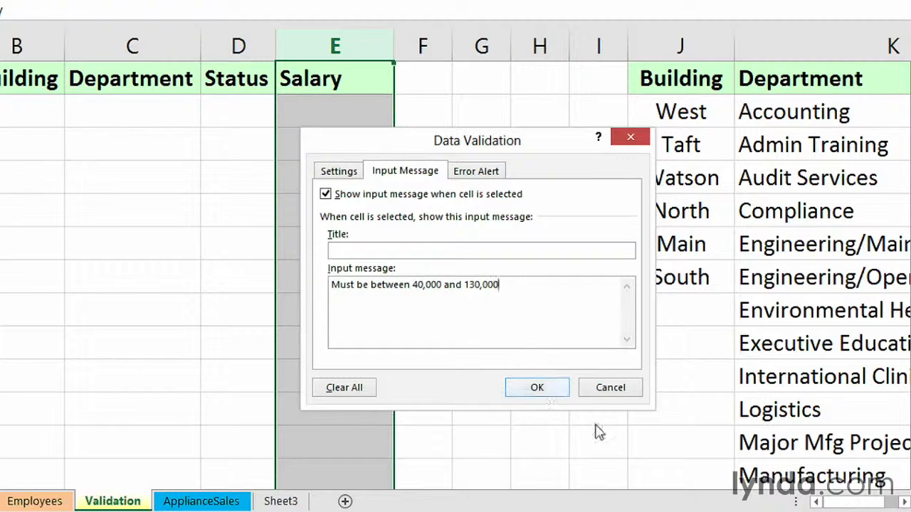
{"action": "left_click", "coordinate": [537, 388]}
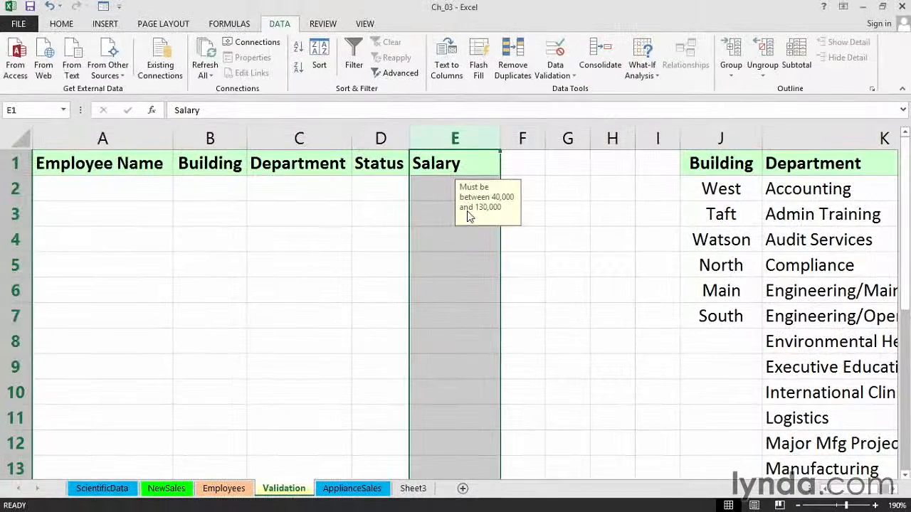
Enter 45678 as the first salary in cell E2.
{"action": "left_click", "coordinate": [430, 188]}
{"action": "type", "text": "45678"}
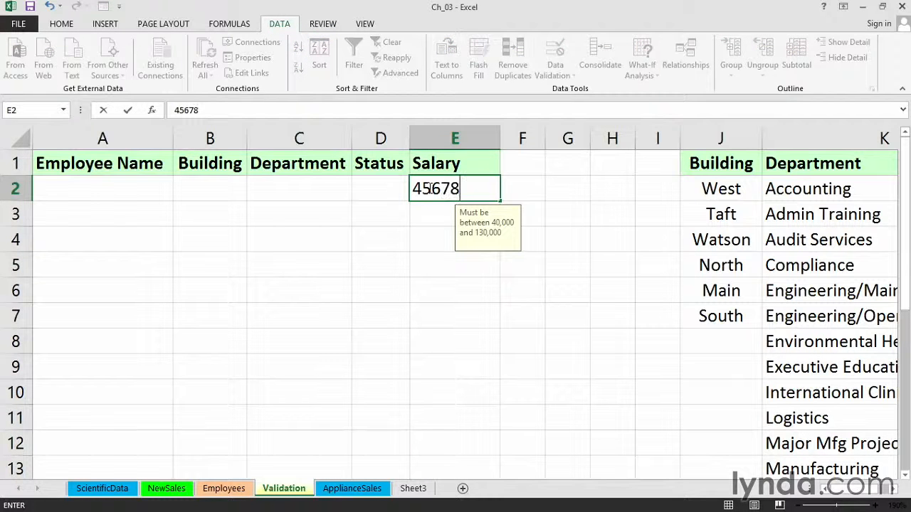
{"action": "key", "text": "Return"}
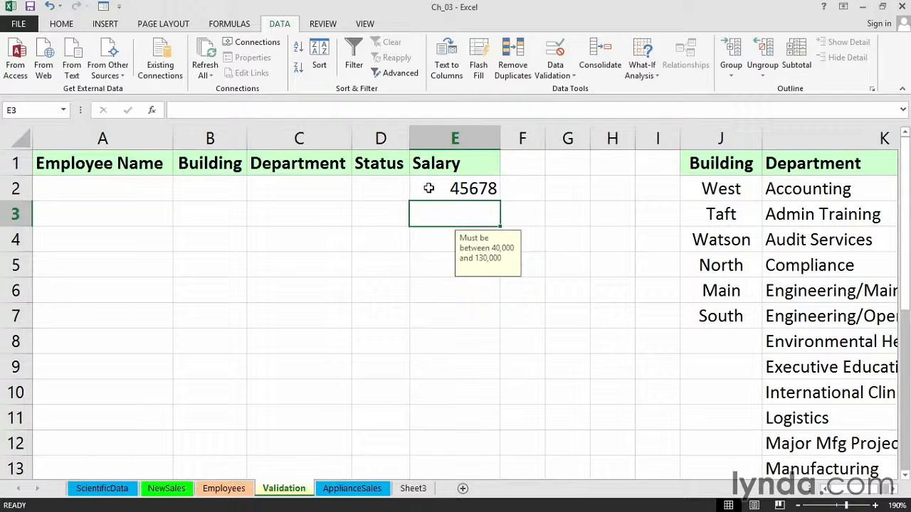
Test the salary limit in cell E3 with 187654, and correct the entry to 127654.
{"action": "type", "text": "187654"}
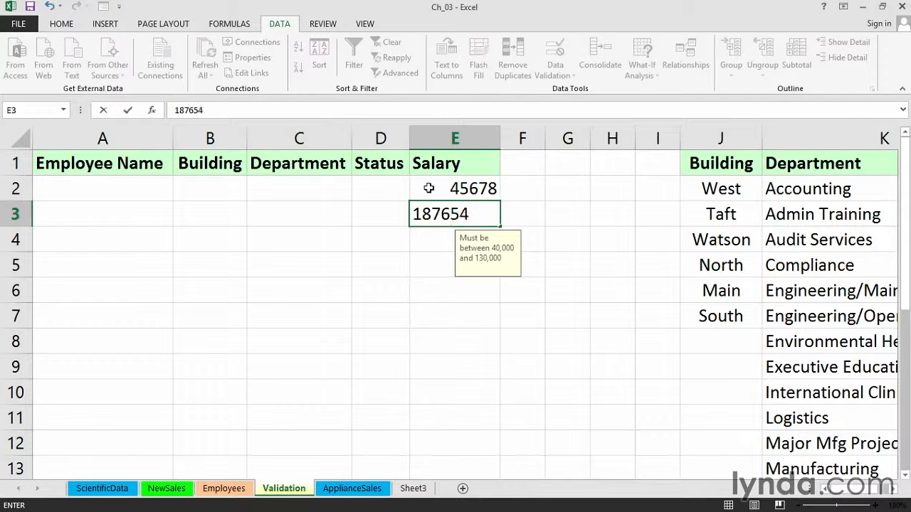
{"action": "key", "text": "Return"}
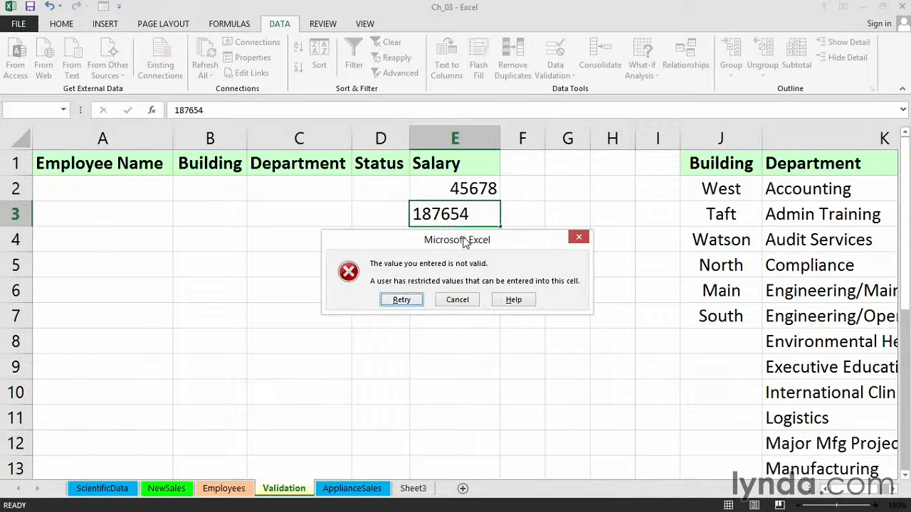
{"action": "left_click", "coordinate": [402, 299]}
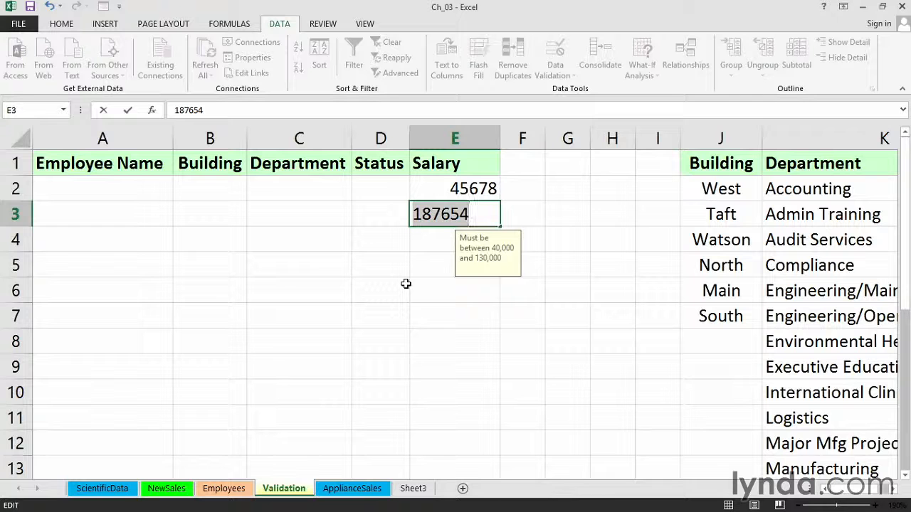
{"action": "left_click_drag", "start_coordinate": [434, 214], "coordinate": [426, 213]}
{"action": "type", "text": "2"}
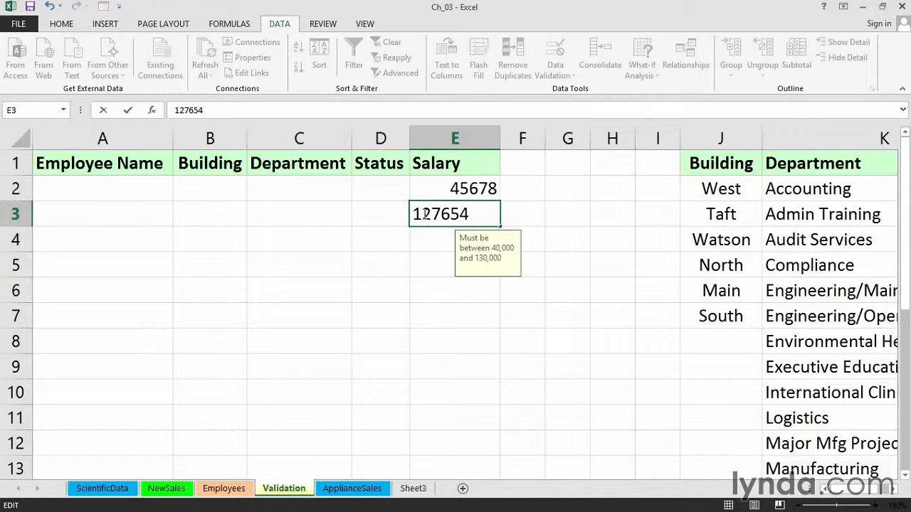
{"action": "key", "text": "Return"}
{"action": "left_click", "coordinate": [442, 215]}
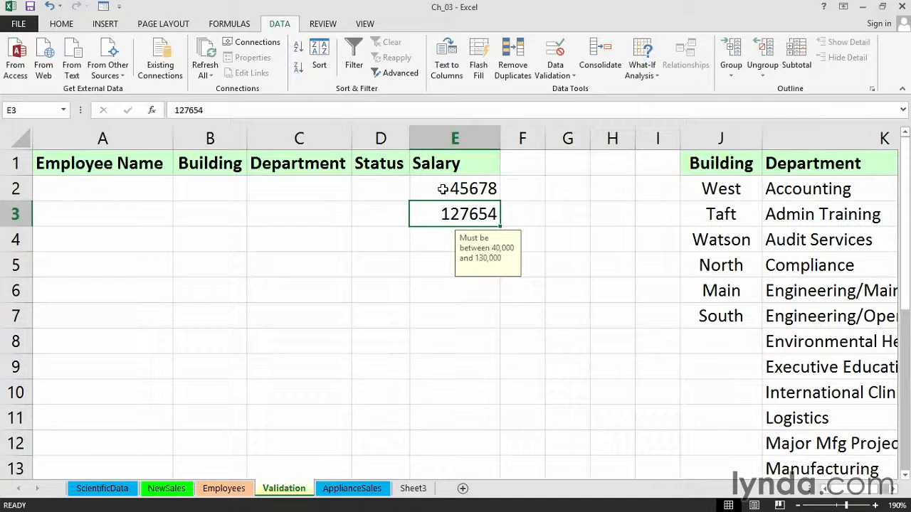
Examine the Building, Department and Status source lists in columns J to L.
{"action": "left_click", "coordinate": [385, 190]}
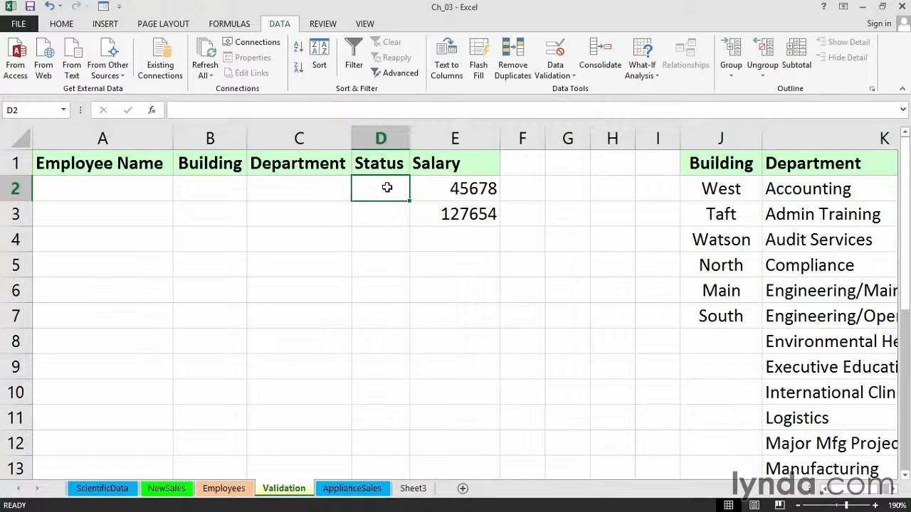
{"action": "left_click", "coordinate": [894, 494]}
{"action": "left_click", "coordinate": [894, 494]}
{"action": "left_click", "coordinate": [894, 494]}
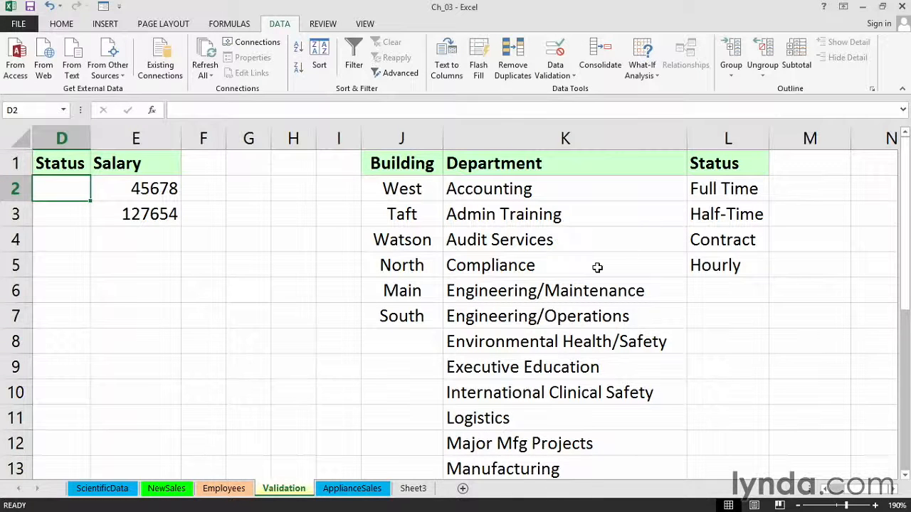
{"action": "scroll", "coordinate": [596, 264], "scroll_direction": "down", "scroll_amount": 5}
{"action": "scroll", "coordinate": [665, 338], "scroll_direction": "up", "scroll_amount": 5}
{"action": "left_click_drag", "start_coordinate": [856, 491], "coordinate": [842, 493]}
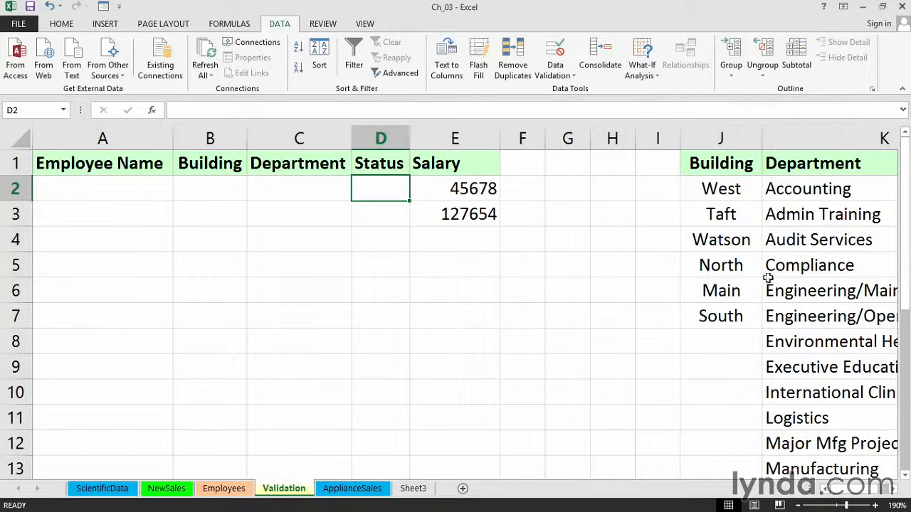
{"action": "left_click", "coordinate": [744, 314]}
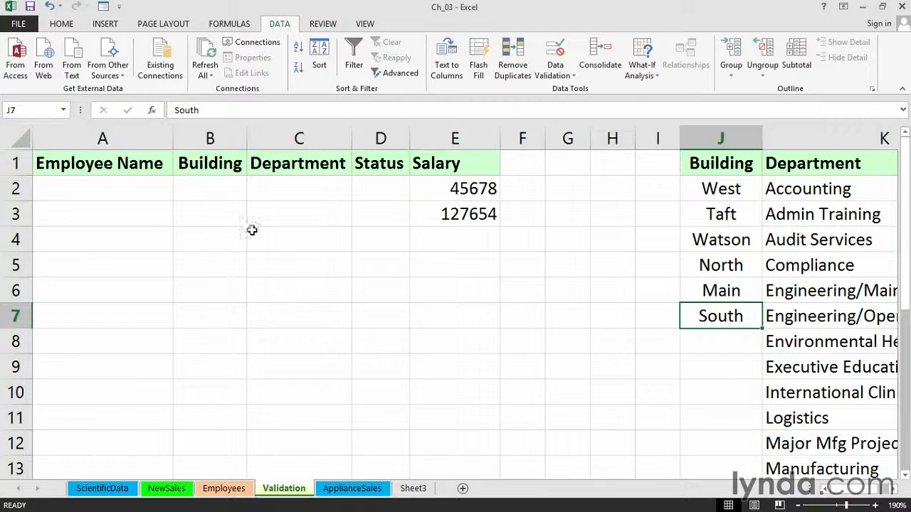
Apply list validation to the whole Building column, using the building names in J2:J7 as the source.
{"action": "left_click", "coordinate": [210, 138]}
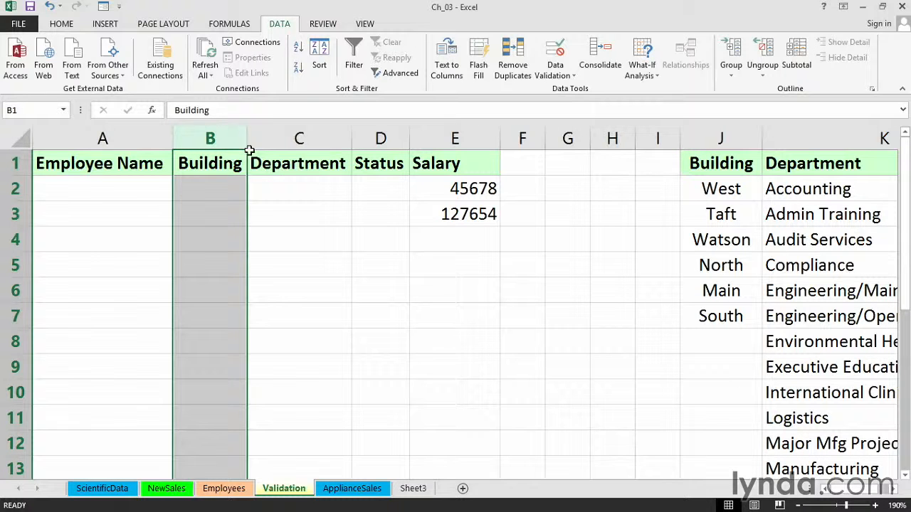
{"action": "left_click", "coordinate": [555, 71]}
{"action": "left_click", "coordinate": [566, 90]}
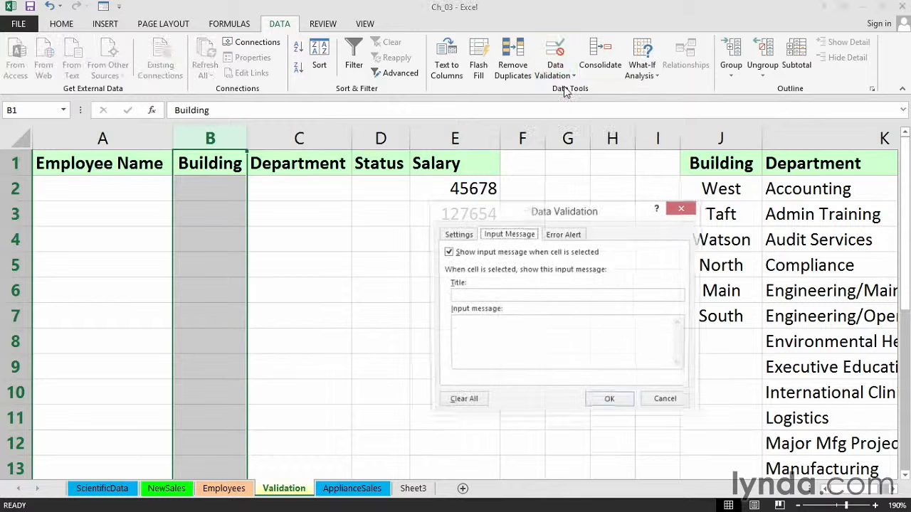
{"action": "left_click", "coordinate": [464, 236]}
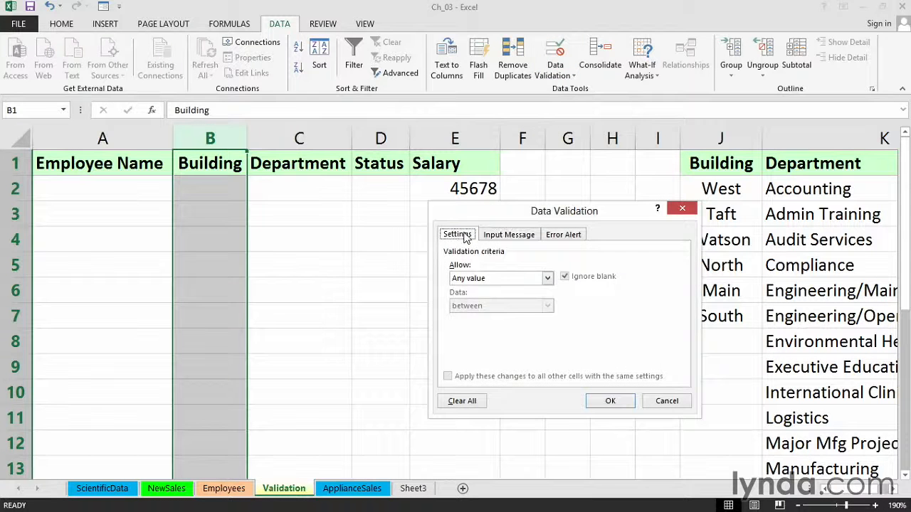
{"action": "left_click", "coordinate": [546, 279]}
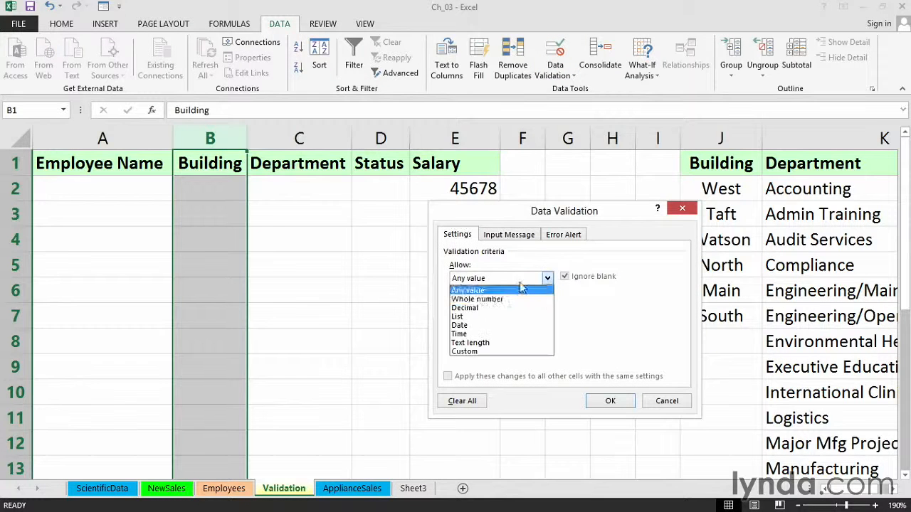
{"action": "left_click", "coordinate": [459, 317]}
{"action": "left_click", "coordinate": [460, 332]}
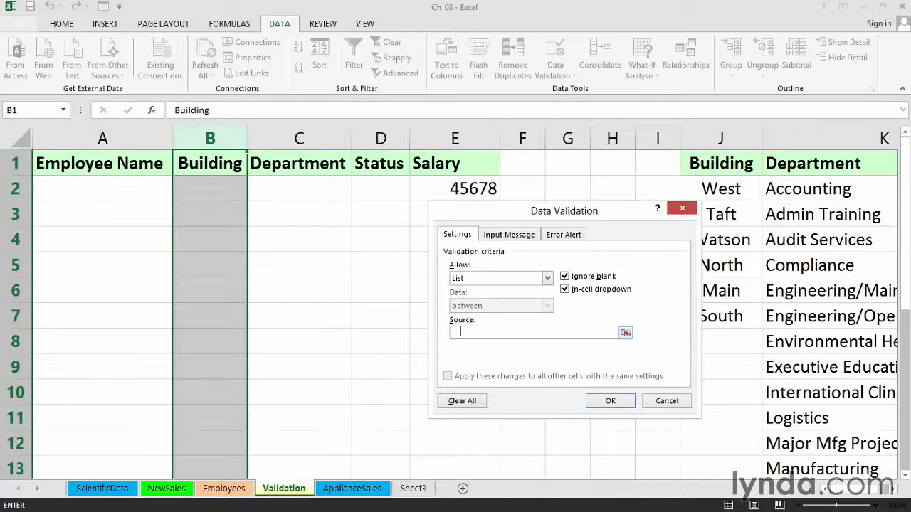
{"action": "left_click_drag", "start_coordinate": [738, 190], "coordinate": [726, 316]}
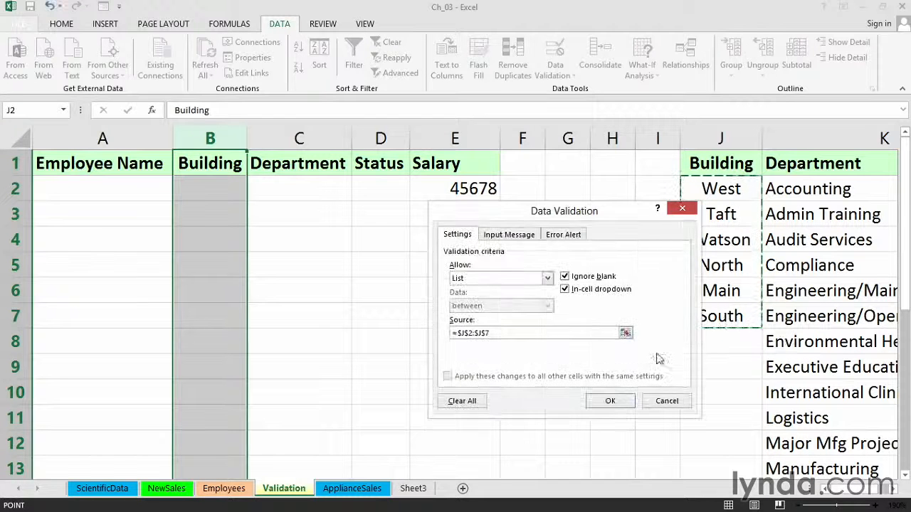
{"action": "left_click", "coordinate": [610, 401]}
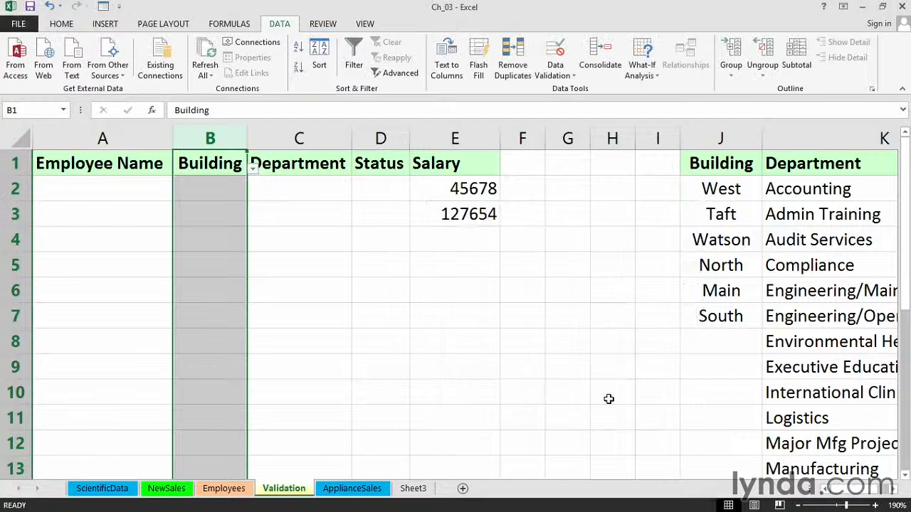
Choose Watson for cell B2 and Main for cell B3 from the Building dropdown lists.
{"action": "left_click", "coordinate": [225, 191]}
{"action": "left_click", "coordinate": [254, 195]}
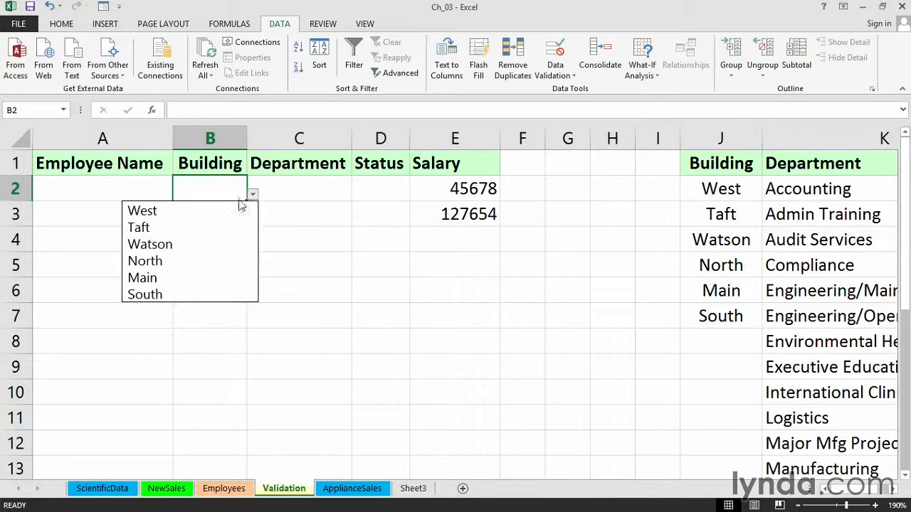
{"action": "left_click", "coordinate": [218, 241]}
{"action": "left_click", "coordinate": [223, 220]}
{"action": "left_click", "coordinate": [253, 220]}
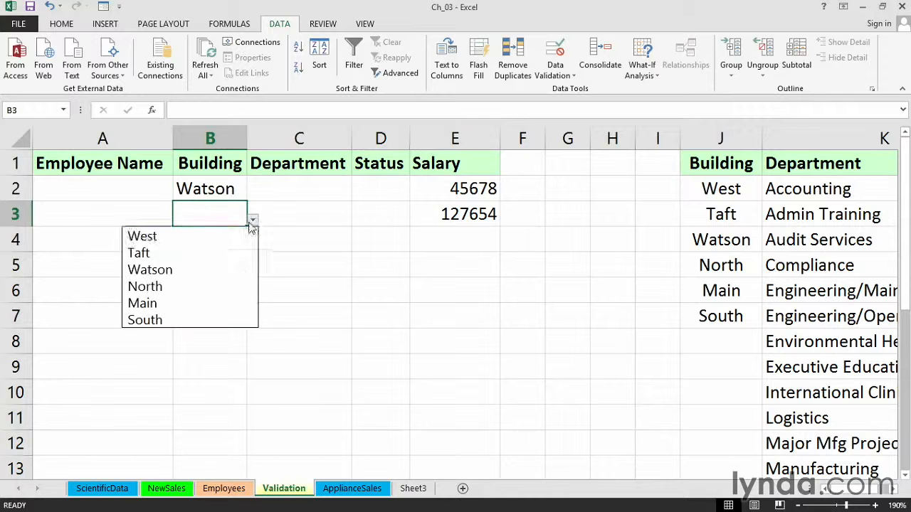
{"action": "left_click", "coordinate": [245, 311]}
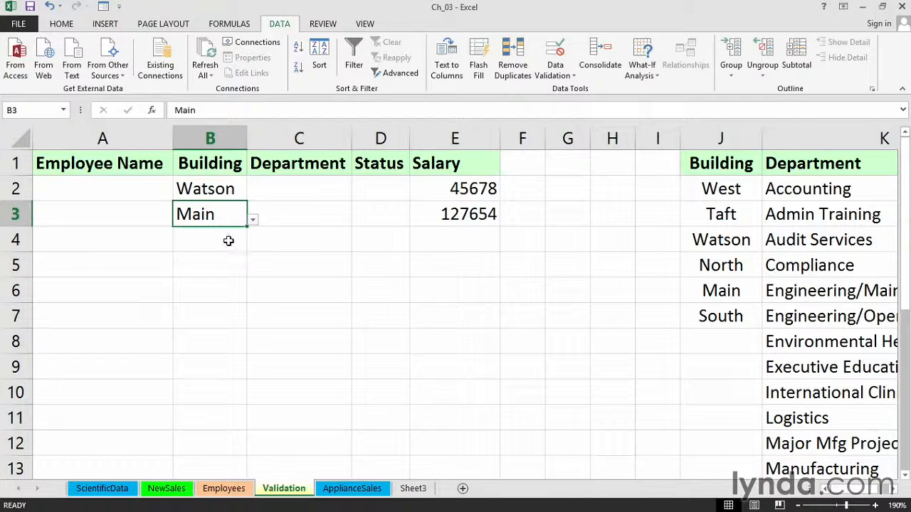
Choose North for cell B4 from its Building dropdown list.
{"action": "left_click", "coordinate": [229, 242]}
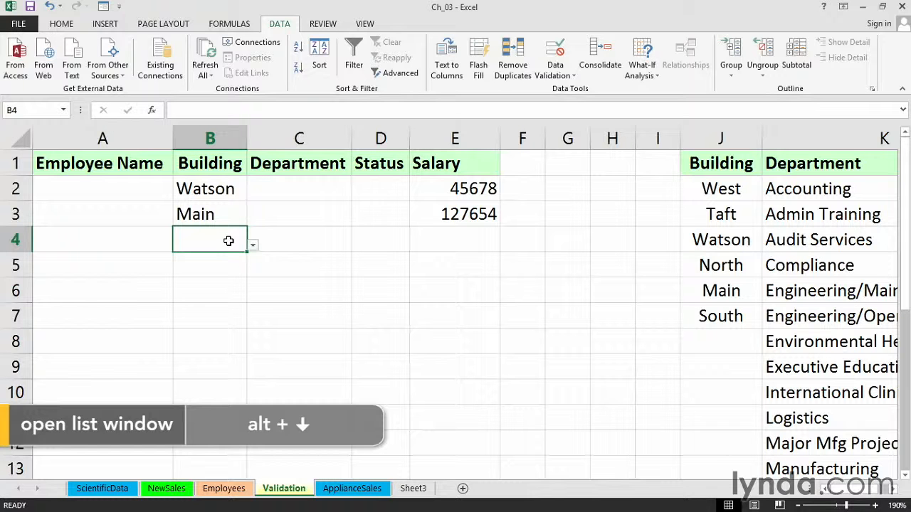
{"action": "key", "text": "alt+Down"}
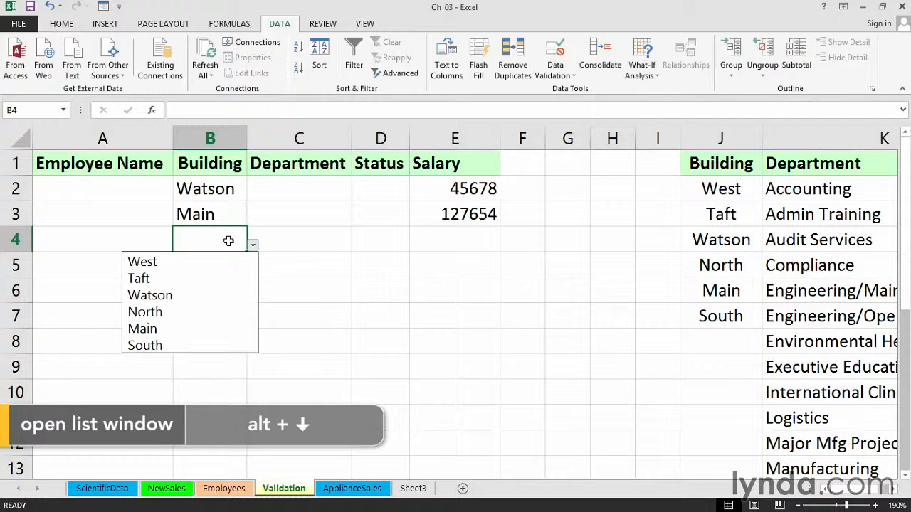
{"action": "key", "text": "Down"}
{"action": "key", "text": "Down"}
{"action": "key", "text": "Down"}
{"action": "key", "text": "Down"}
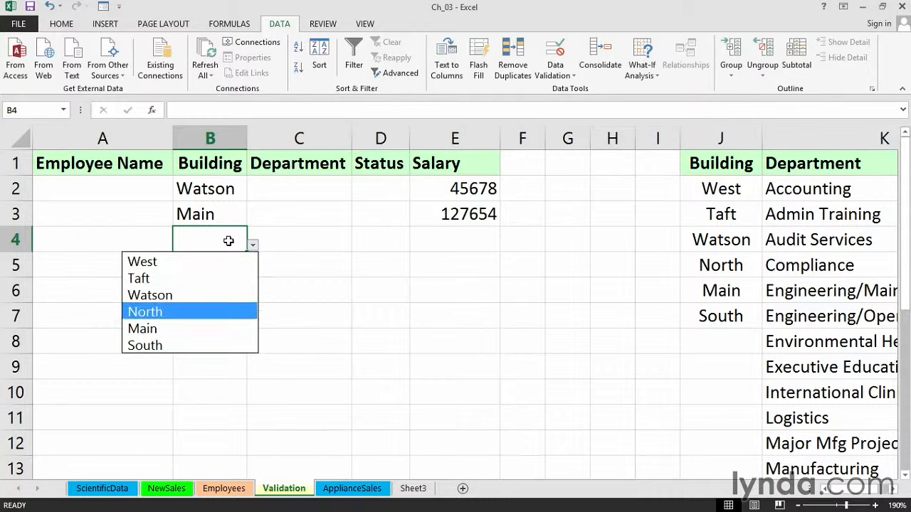
{"action": "key", "text": "Return"}
{"action": "key", "text": "Return"}
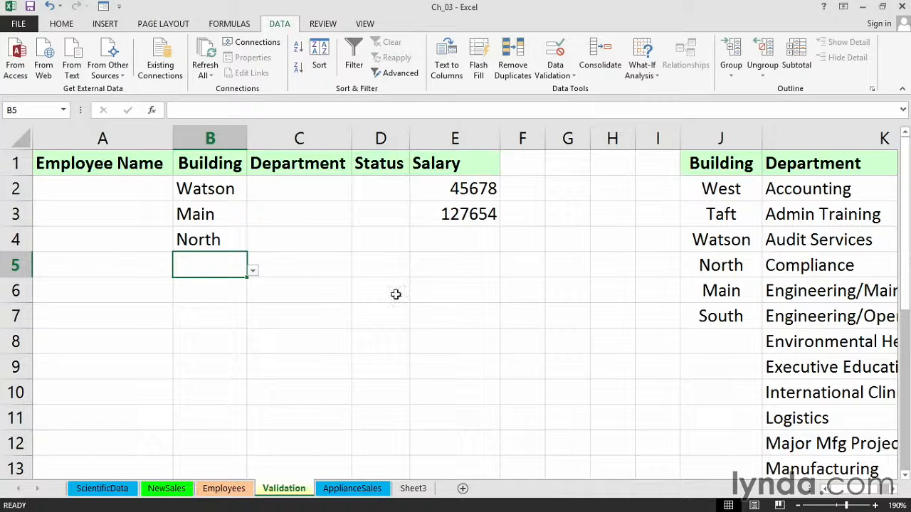
Add Kenton below the building source list in cell J8, and check the dropdown choices in cell B5.
{"action": "left_click", "coordinate": [705, 343]}
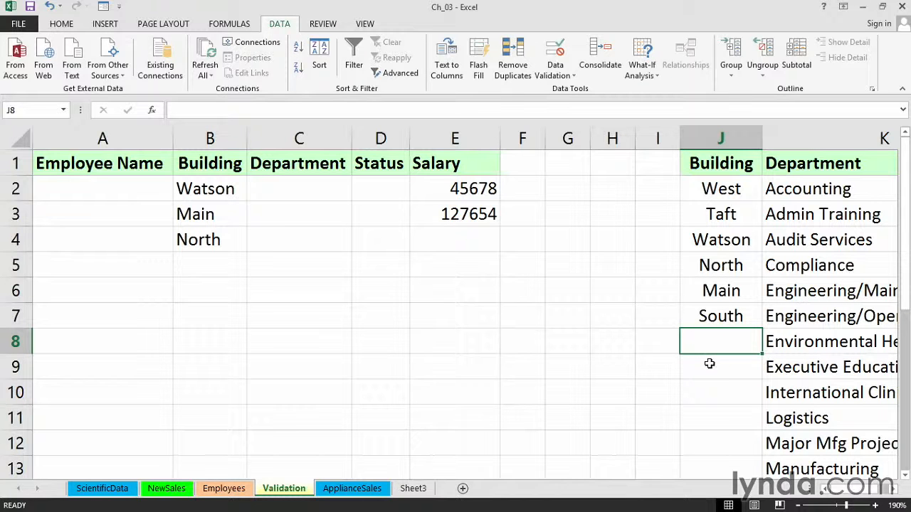
{"action": "type", "text": "Kenton"}
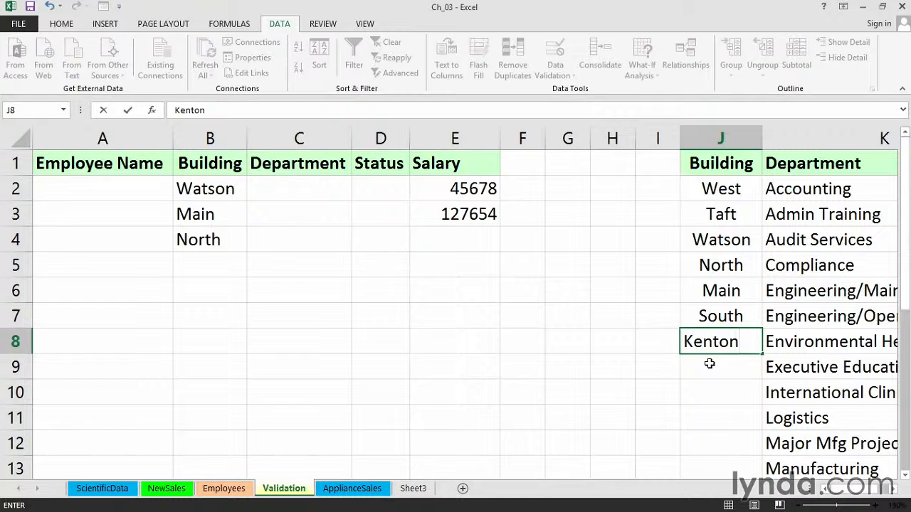
{"action": "key", "text": "Return"}
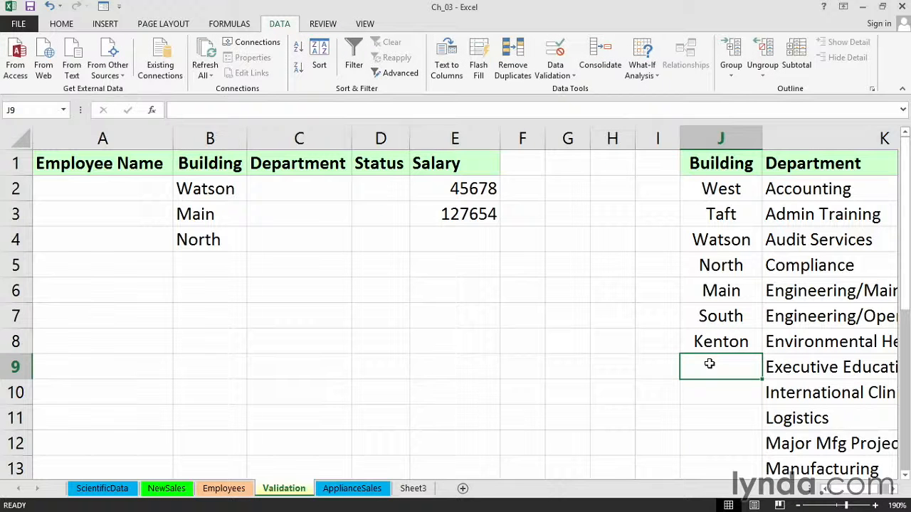
{"action": "left_click", "coordinate": [234, 263]}
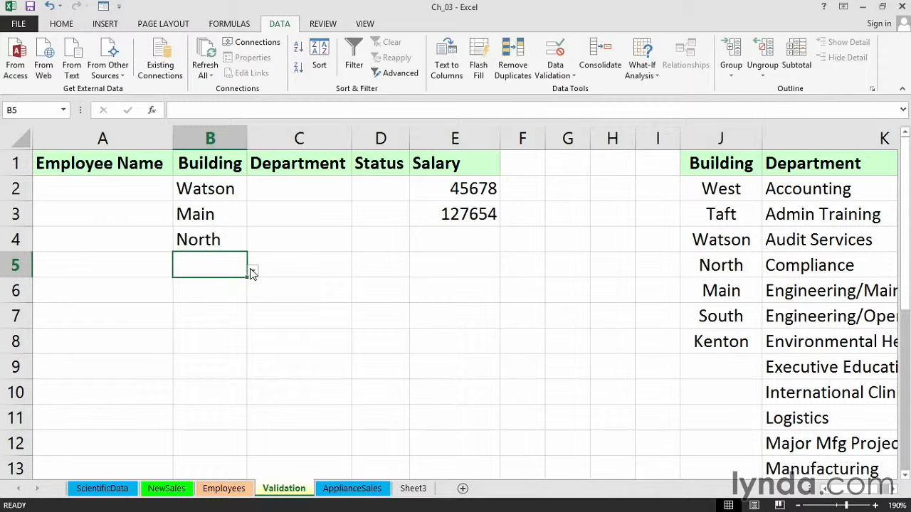
{"action": "left_click", "coordinate": [253, 271]}
{"action": "left_click", "coordinate": [253, 271]}
Move Kenton above South within the building source list, and check the dropdown choices in cell B5.
{"action": "left_click", "coordinate": [715, 342]}
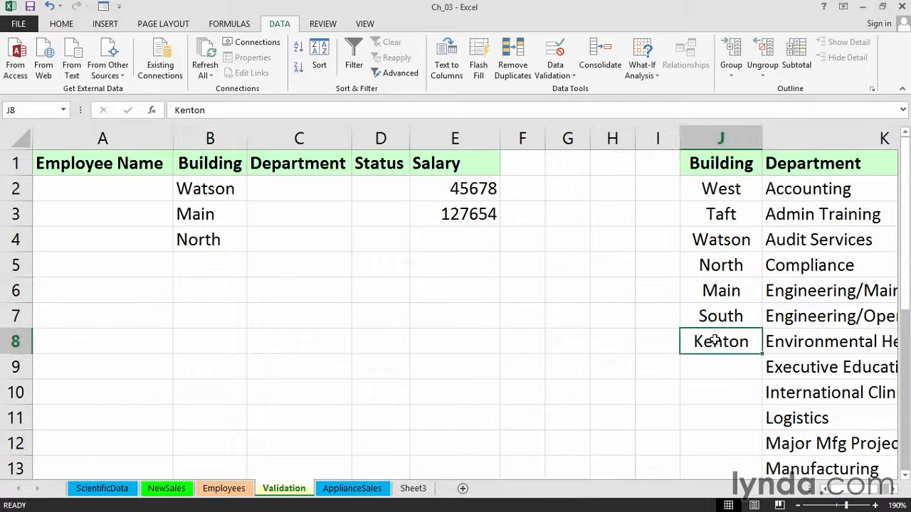
{"action": "left_click_drag", "start_coordinate": [718, 329], "coordinate": [721, 311]}
{"action": "left_click", "coordinate": [235, 267]}
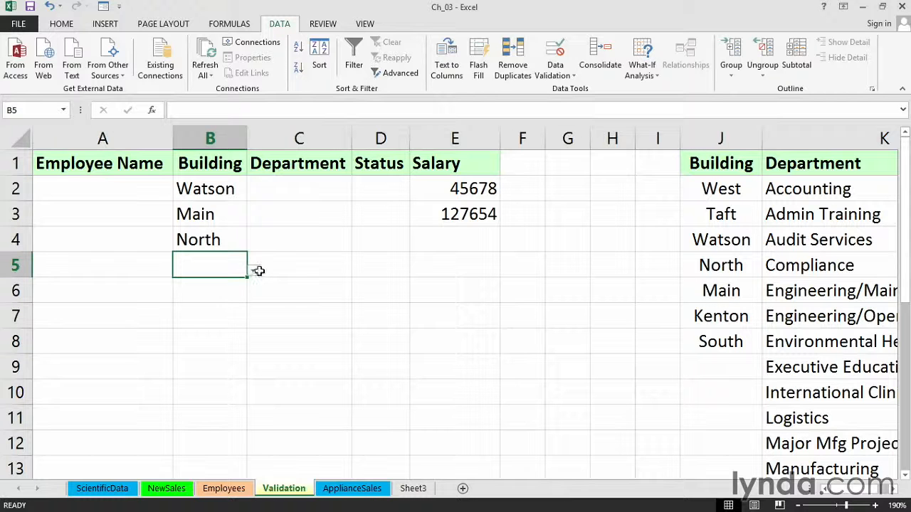
{"action": "left_click", "coordinate": [253, 271]}
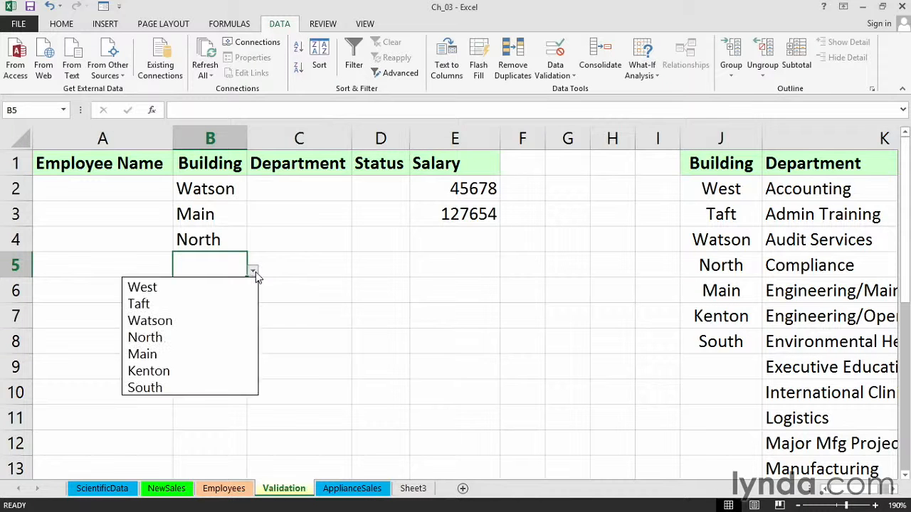
{"action": "left_click", "coordinate": [295, 267]}
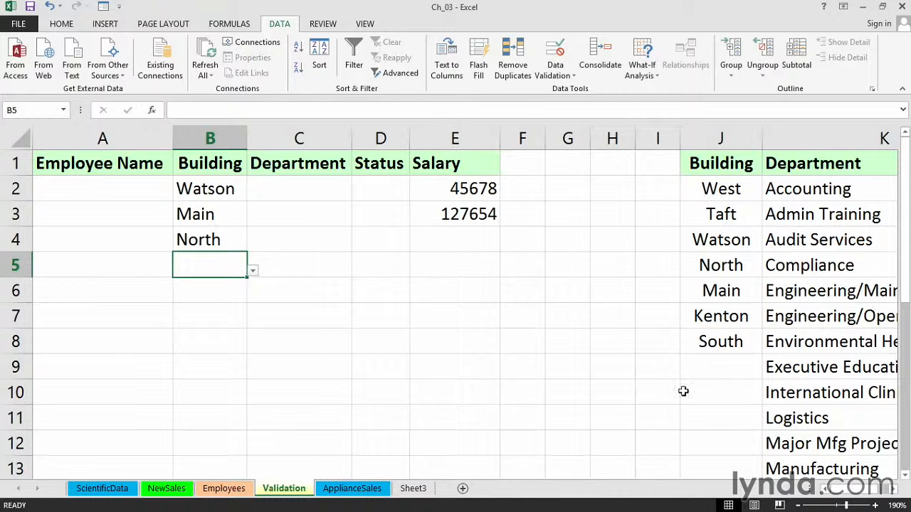
Move South back above Kenton in the building source list, and check the dropdown order in cell B5.
{"action": "left_click", "coordinate": [721, 342]}
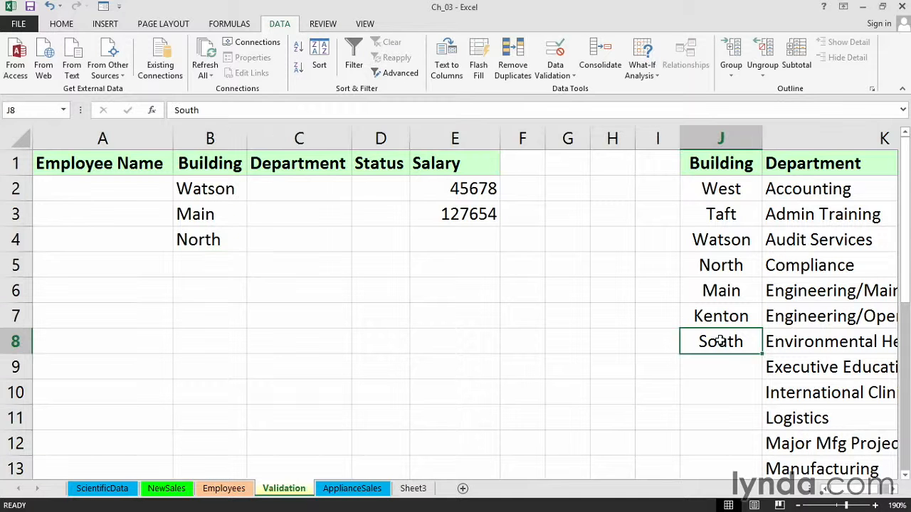
{"action": "left_click_drag", "start_coordinate": [723, 329], "coordinate": [703, 306]}
{"action": "left_click", "coordinate": [217, 265]}
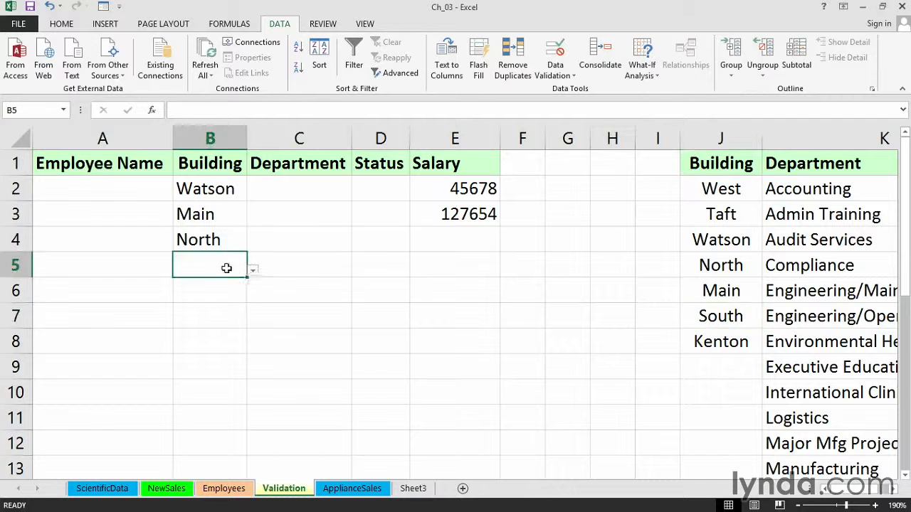
{"action": "left_click", "coordinate": [253, 272]}
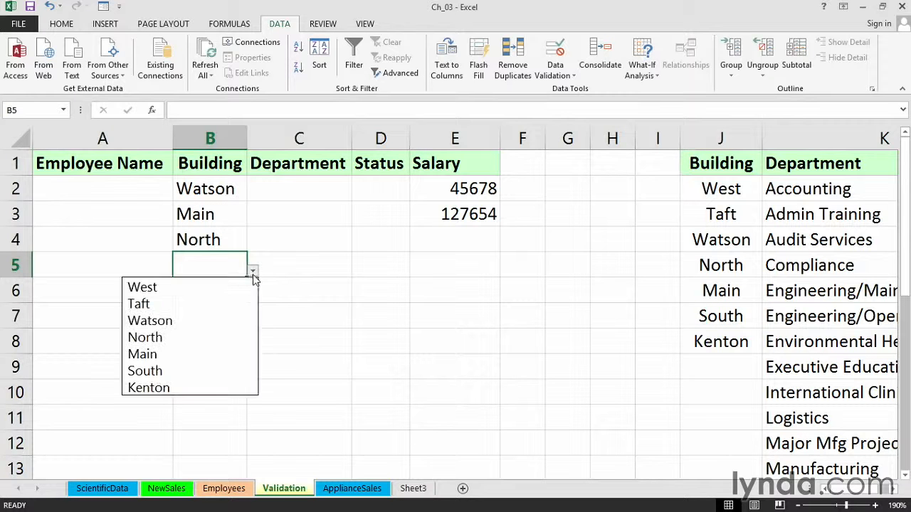
{"action": "left_click", "coordinate": [209, 266]}
Widen the Department column C to make room for the longer department names.
{"action": "left_click", "coordinate": [716, 358]}
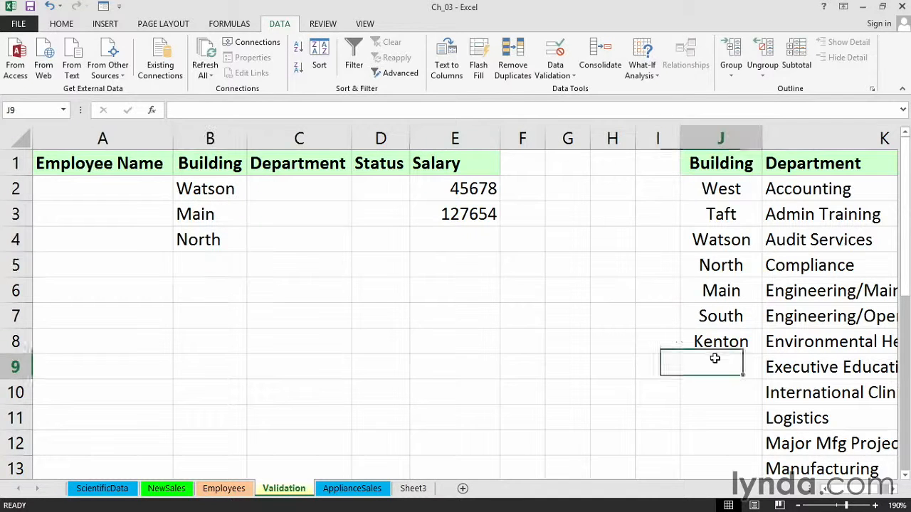
{"action": "left_click", "coordinate": [893, 490]}
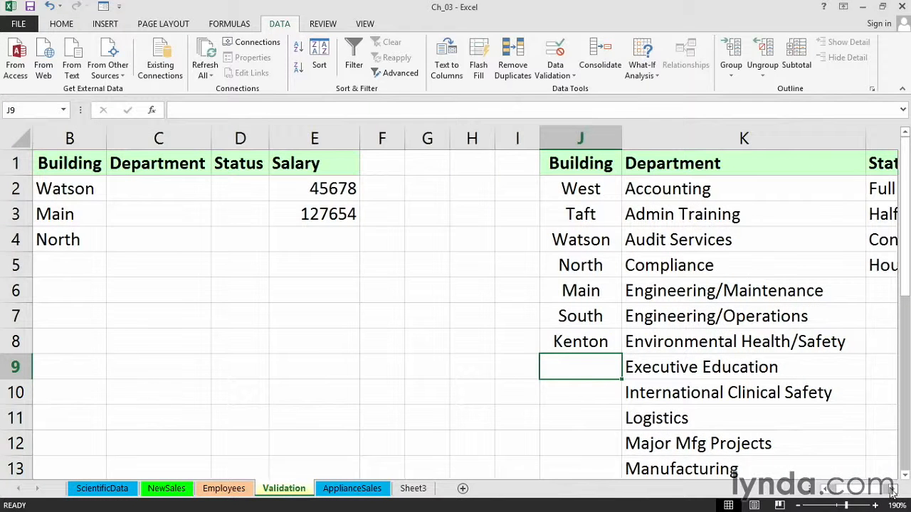
{"action": "left_click_drag", "start_coordinate": [213, 138], "coordinate": [298, 138]}
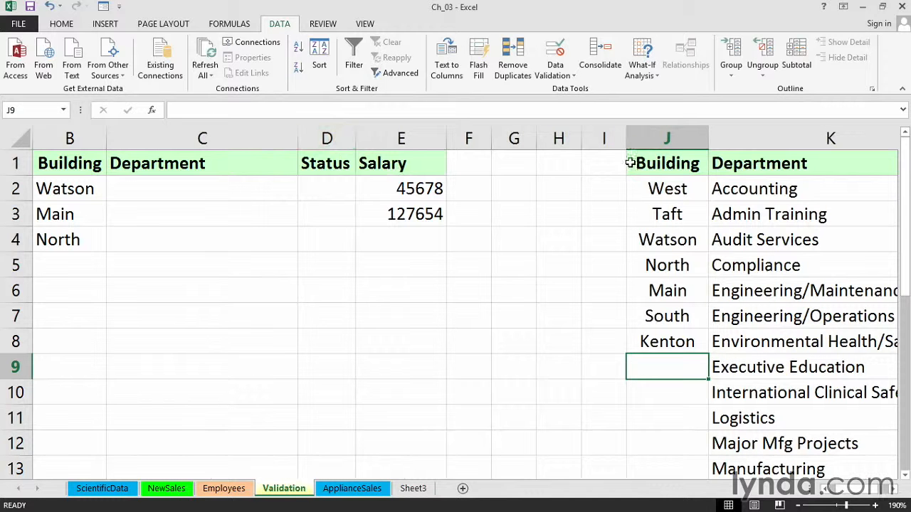
Examine the full Department source list in column K and compare it with the empty Department column C.
{"action": "left_click", "coordinate": [893, 490]}
{"action": "scroll", "coordinate": [736, 327], "scroll_direction": "down", "scroll_amount": 2}
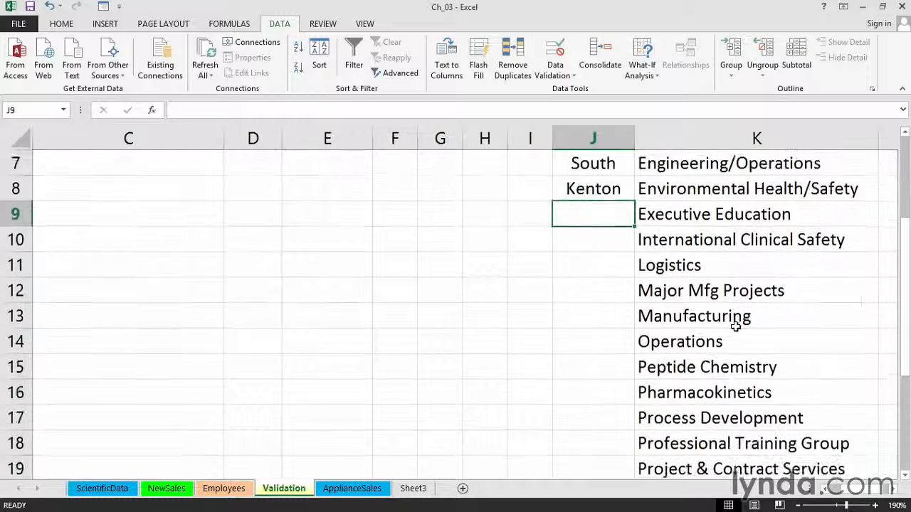
{"action": "scroll", "coordinate": [736, 327], "scroll_direction": "down", "scroll_amount": 3}
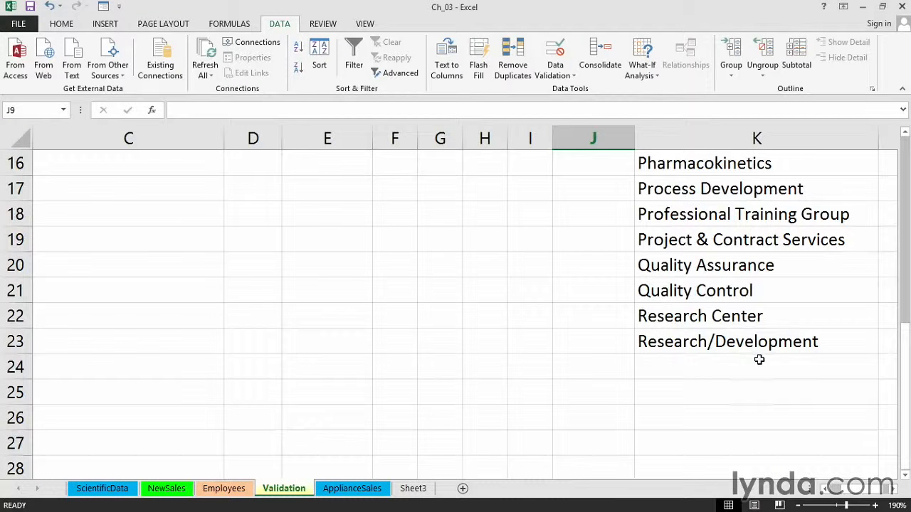
{"action": "scroll", "coordinate": [756, 359], "scroll_direction": "up", "scroll_amount": 1}
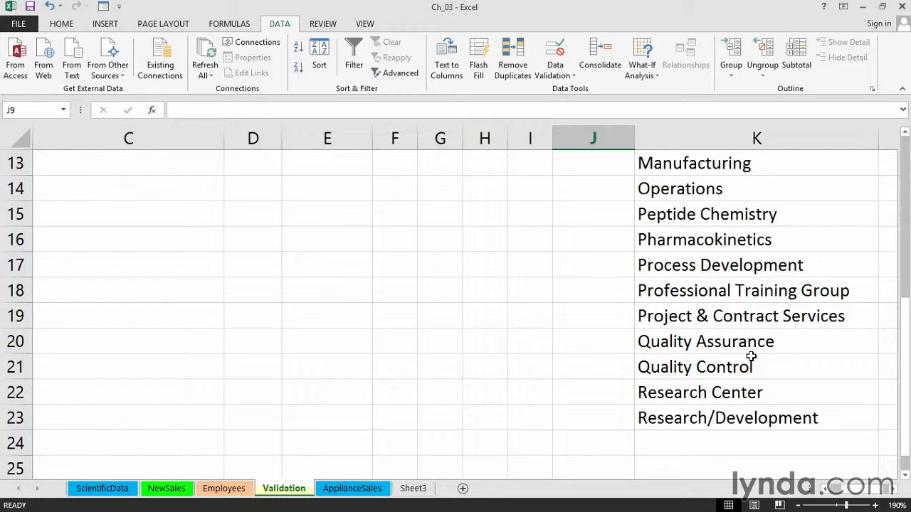
{"action": "scroll", "coordinate": [751, 357], "scroll_direction": "up", "scroll_amount": 2}
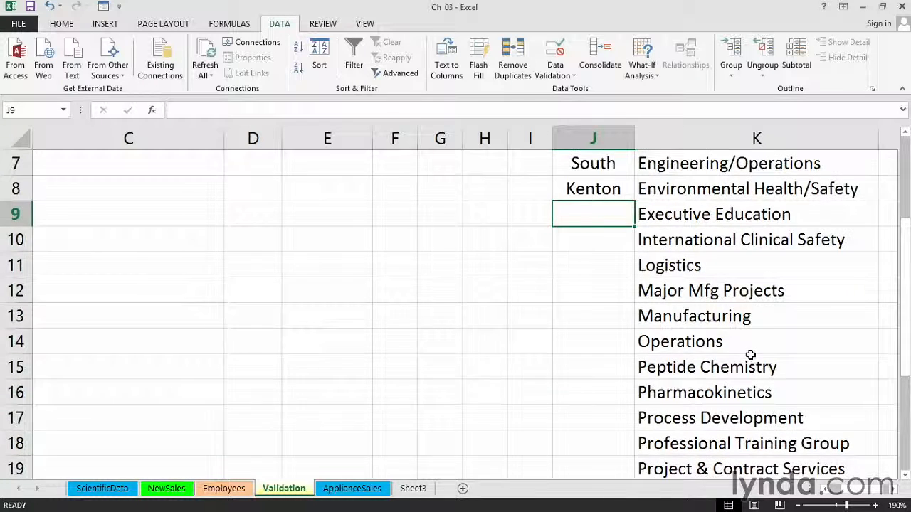
{"action": "scroll", "coordinate": [751, 355], "scroll_direction": "up", "scroll_amount": 2}
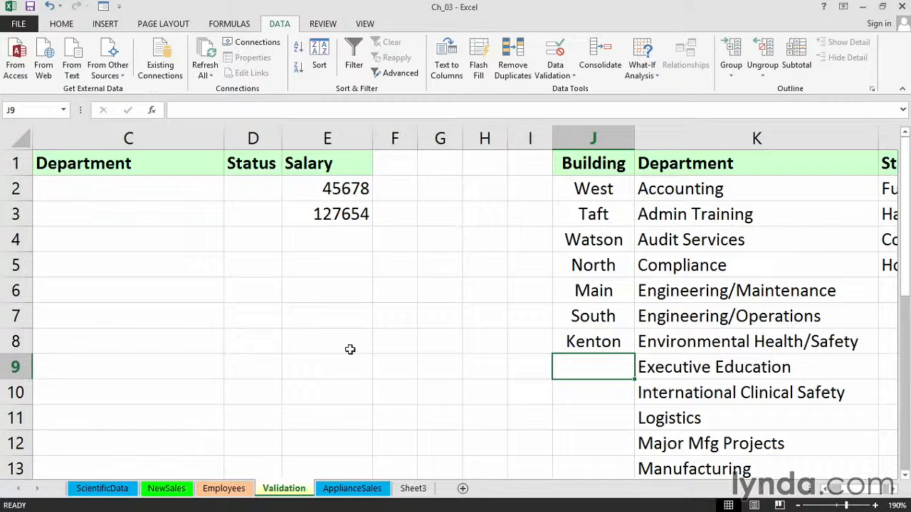
{"action": "left_click", "coordinate": [673, 318]}
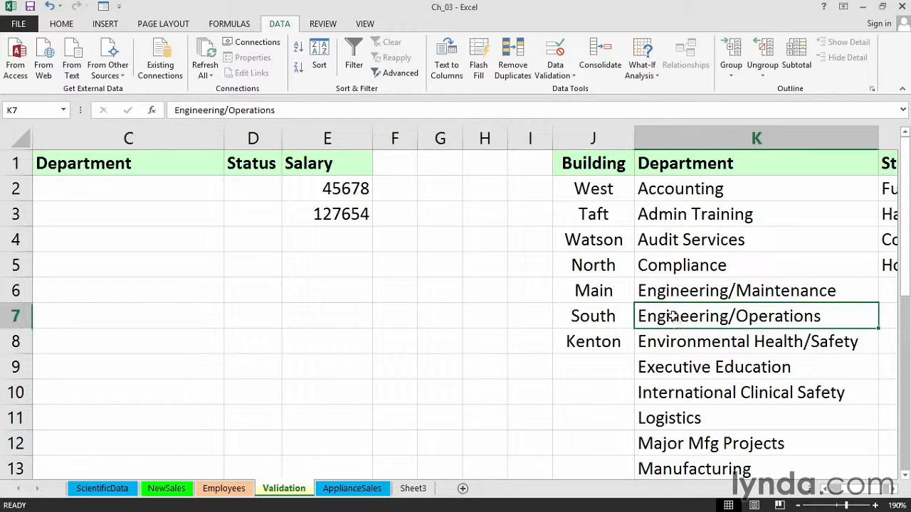
{"action": "left_click", "coordinate": [665, 190]}
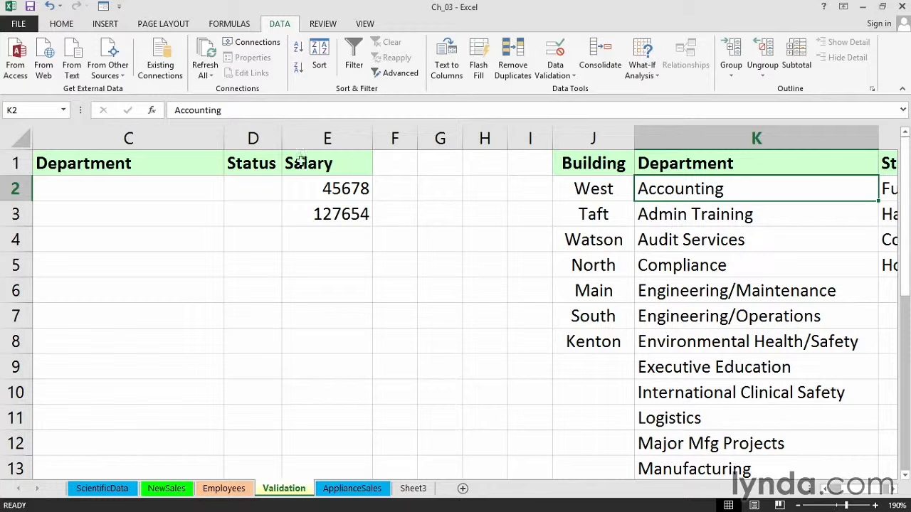
{"action": "left_click", "coordinate": [190, 186]}
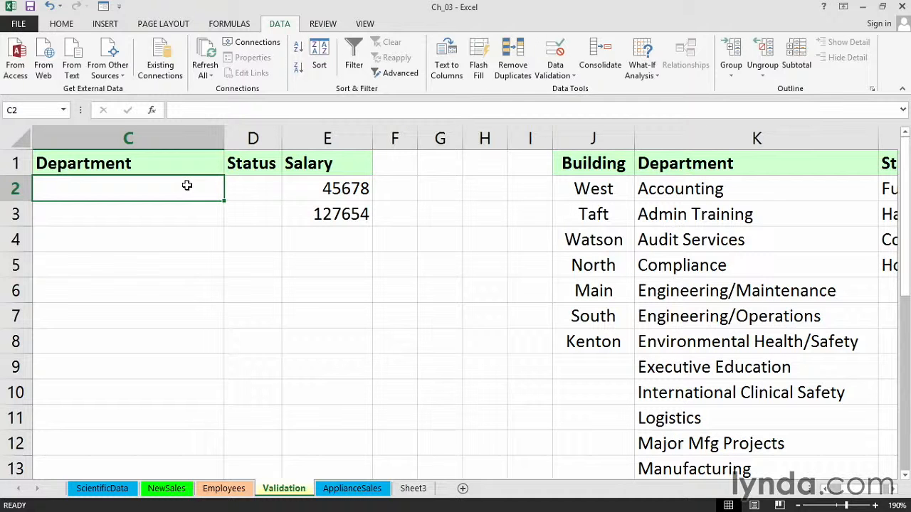
{"action": "left_click", "coordinate": [669, 214]}
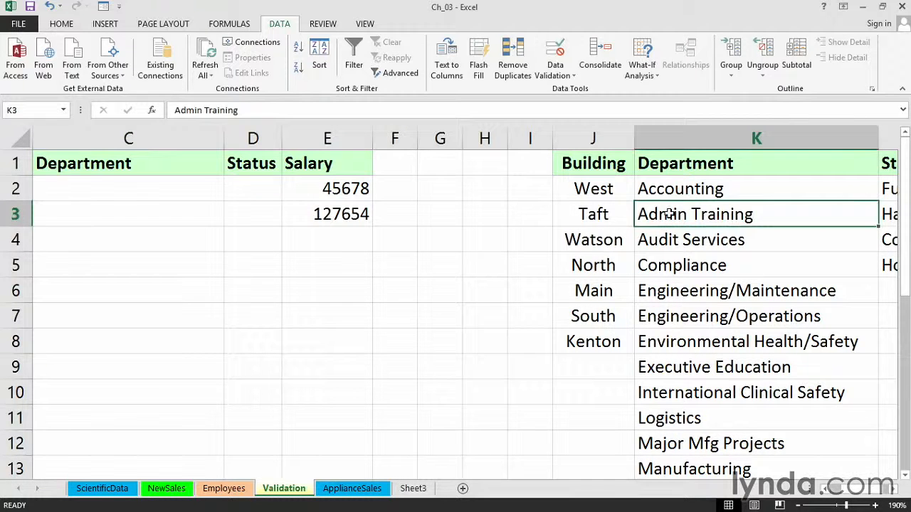
Move Operations from cell K14 to the start of the Department source list in K2, shifting the other departments down.
{"action": "scroll", "coordinate": [703, 331], "scroll_direction": "down", "scroll_amount": 5}
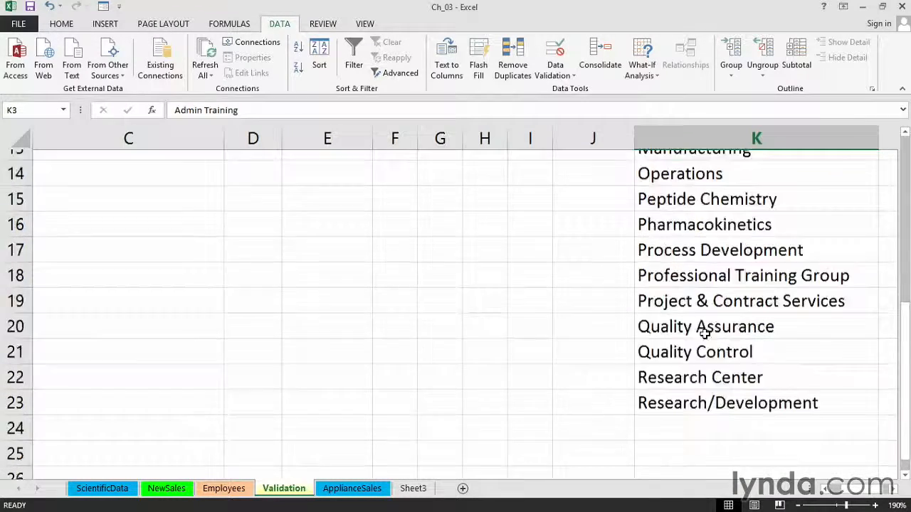
{"action": "scroll", "coordinate": [704, 336], "scroll_direction": "up", "scroll_amount": 5}
{"action": "scroll", "coordinate": [704, 332], "scroll_direction": "down", "scroll_amount": 4}
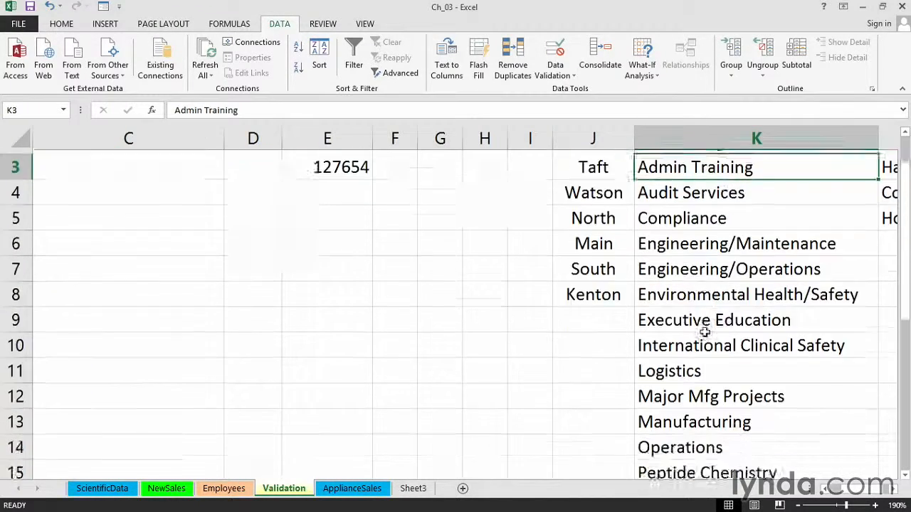
{"action": "scroll", "coordinate": [704, 333], "scroll_direction": "up", "scroll_amount": 1}
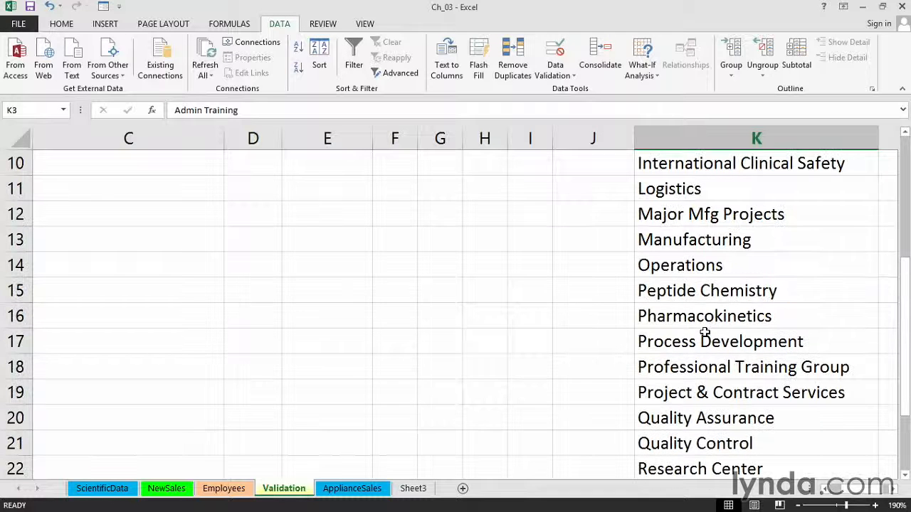
{"action": "scroll", "coordinate": [705, 332], "scroll_direction": "up", "scroll_amount": 1}
{"action": "left_click", "coordinate": [706, 341]}
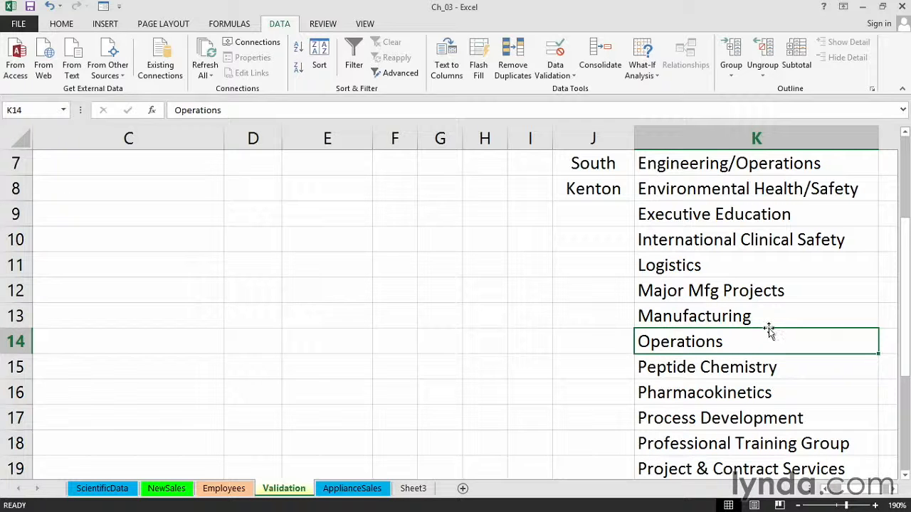
{"action": "left_click_drag", "start_coordinate": [769, 328], "coordinate": [750, 183]}
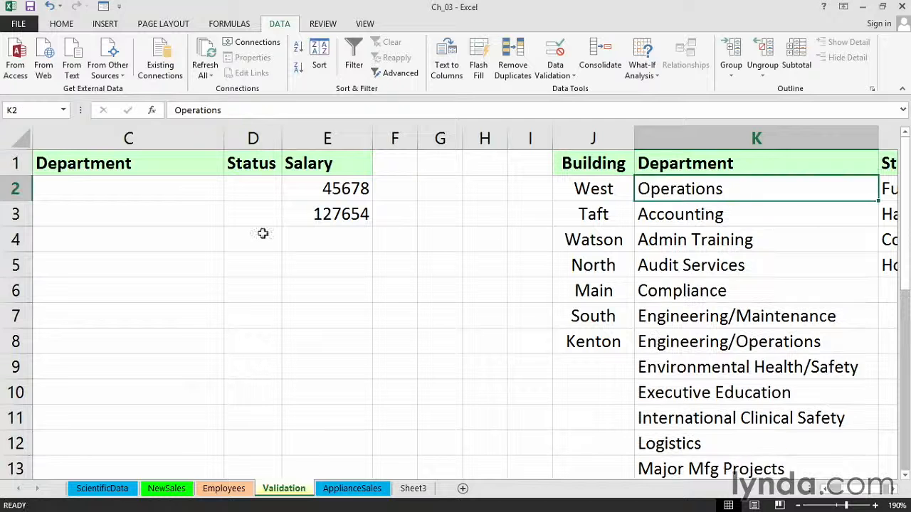
Apply list data validation with an in-cell dropdown to the whole Department column C, using =$K$2:$K$23 as the source.
{"action": "left_click", "coordinate": [164, 136]}
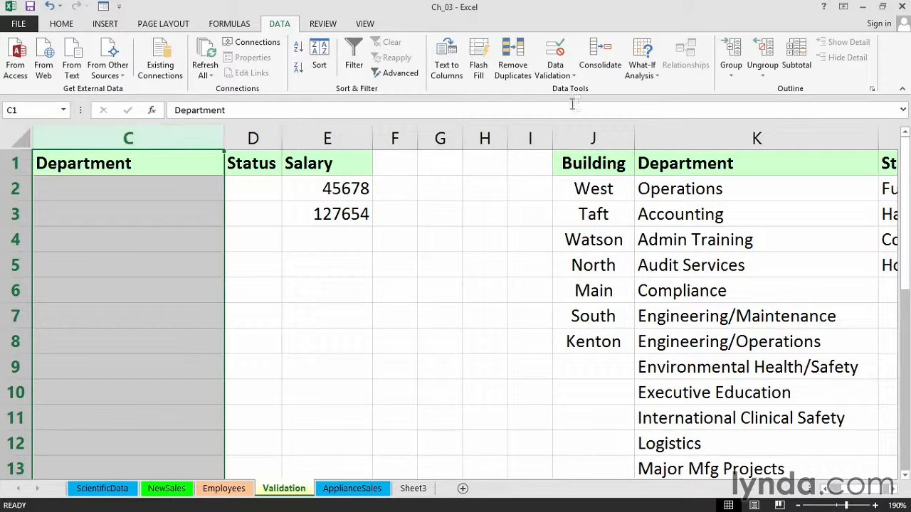
{"action": "left_click", "coordinate": [554, 75]}
{"action": "left_click", "coordinate": [563, 90]}
{"action": "left_click", "coordinate": [548, 282]}
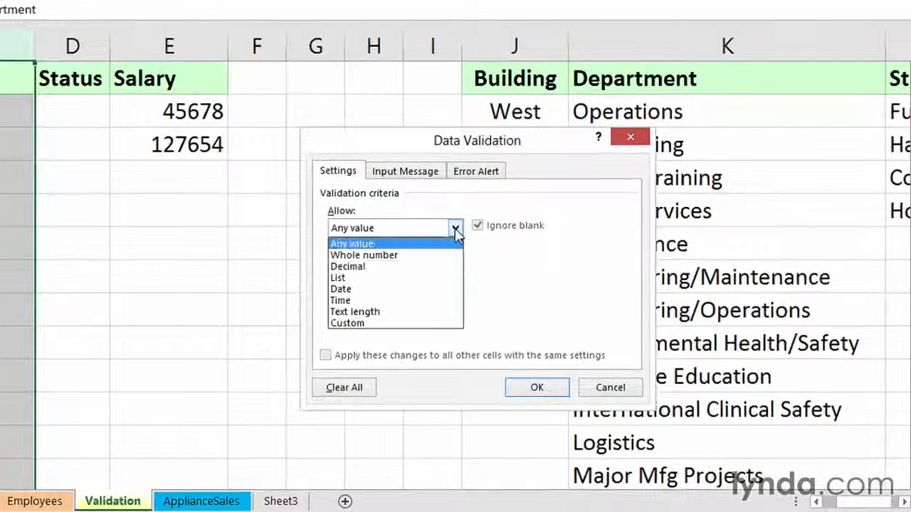
{"action": "left_click", "coordinate": [340, 277]}
{"action": "left_click", "coordinate": [350, 298]}
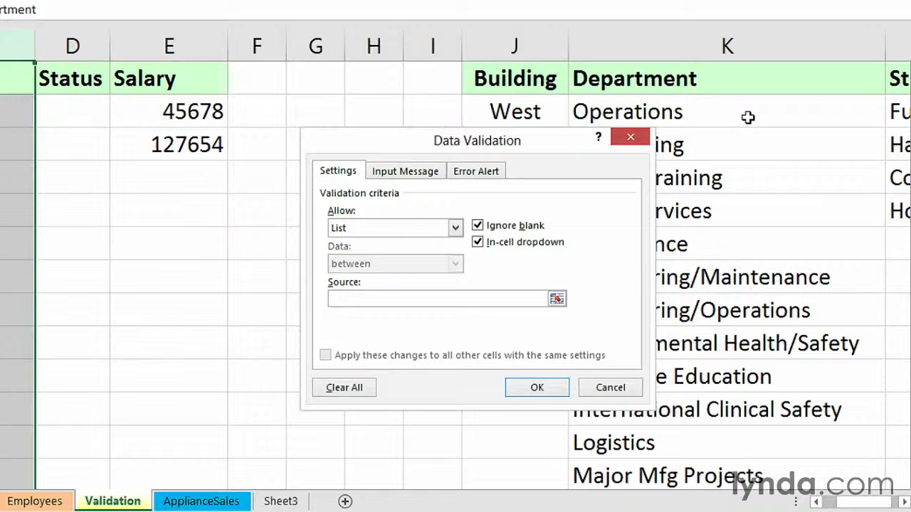
{"action": "left_click_drag", "start_coordinate": [747, 118], "coordinate": [721, 419]}
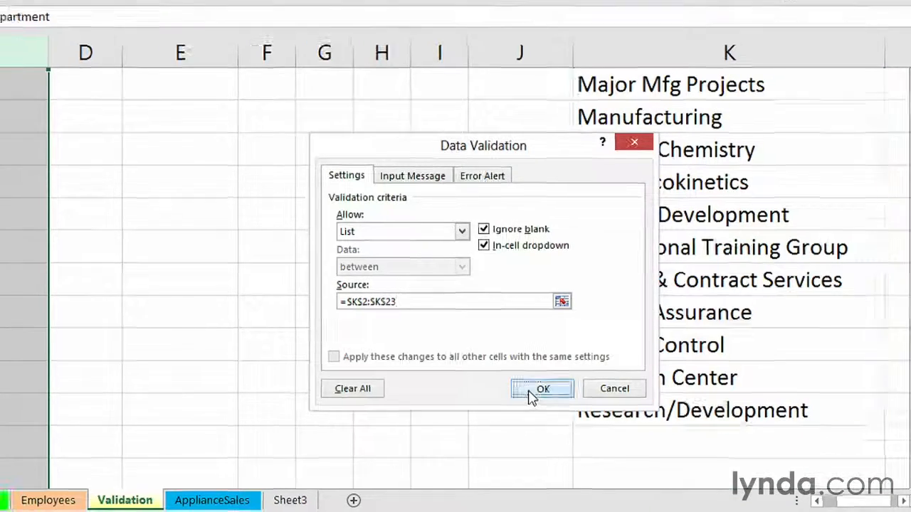
{"action": "left_click", "coordinate": [541, 389]}
{"action": "scroll", "coordinate": [342, 327], "scroll_direction": "up", "scroll_amount": 4}
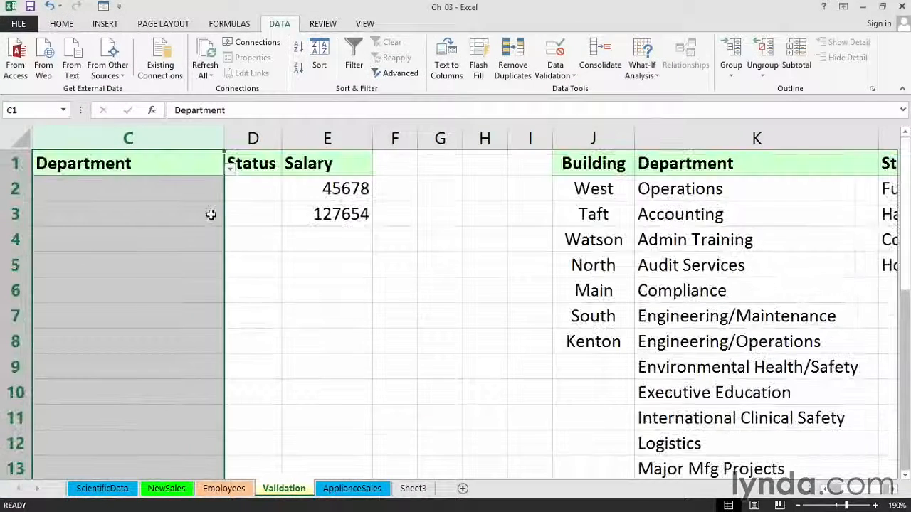
Fill Department cell C2 with Operations from its validation dropdown.
{"action": "key", "text": "Return"}
{"action": "left_click", "coordinate": [182, 183]}
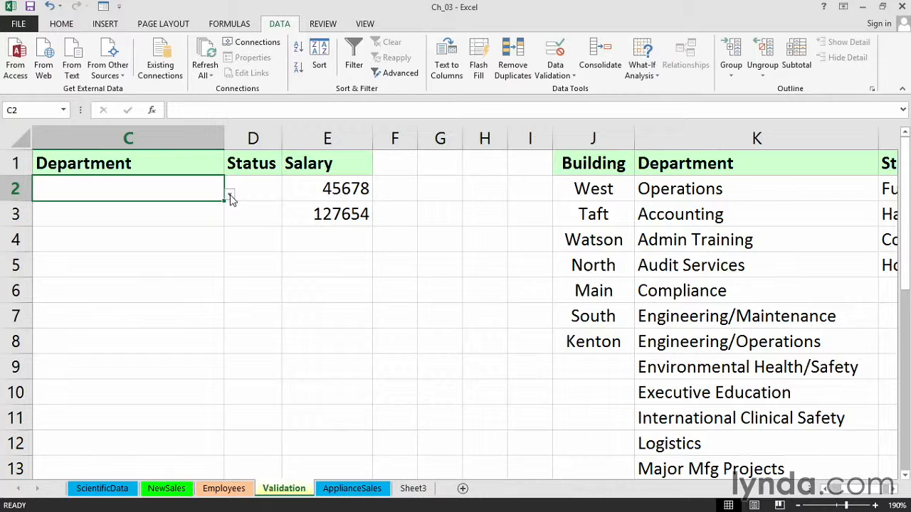
{"action": "left_click", "coordinate": [230, 195]}
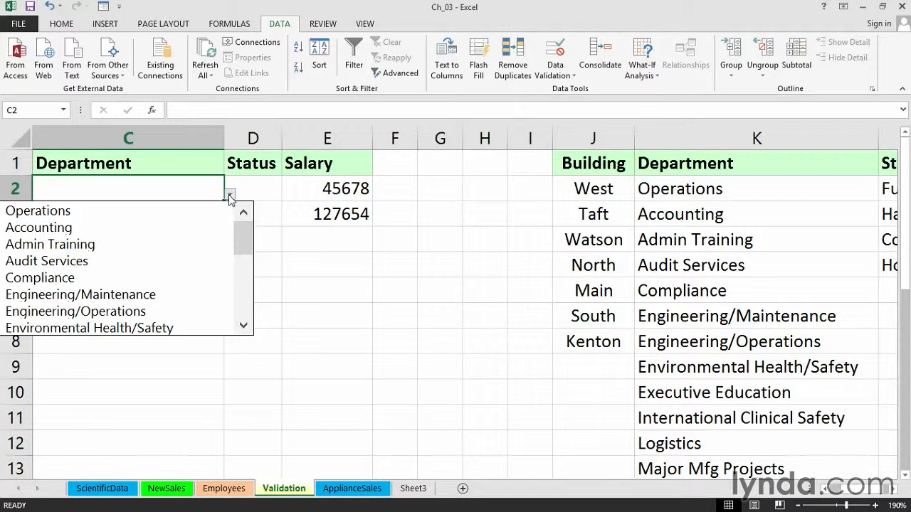
{"action": "left_click", "coordinate": [187, 210]}
Choose Project & Contract Services from the validation dropdown for Department cell C3.
{"action": "left_click", "coordinate": [190, 211]}
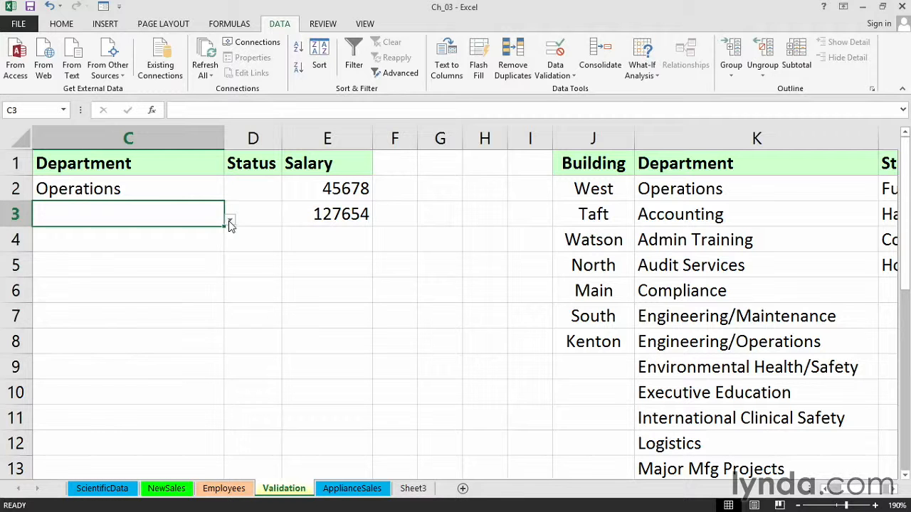
{"action": "left_click", "coordinate": [230, 222]}
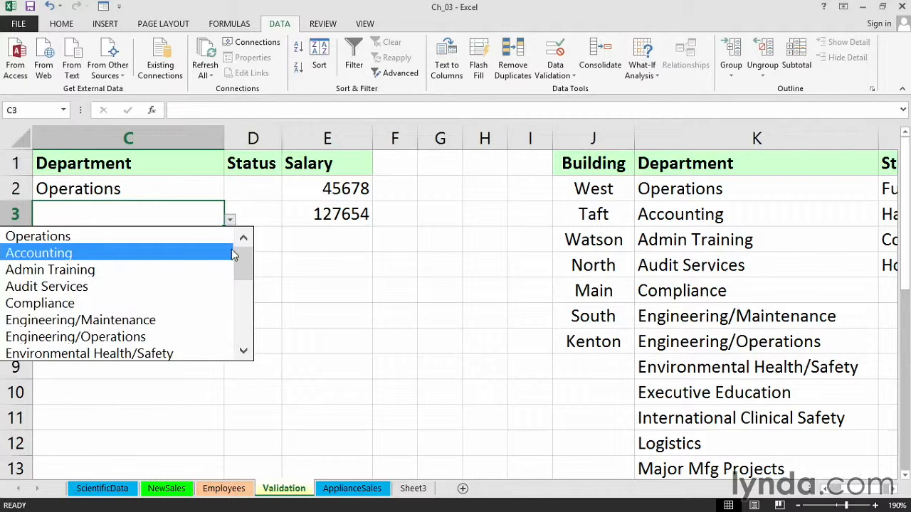
{"action": "left_click_drag", "start_coordinate": [243, 266], "coordinate": [242, 327]}
{"action": "left_click", "coordinate": [153, 287]}
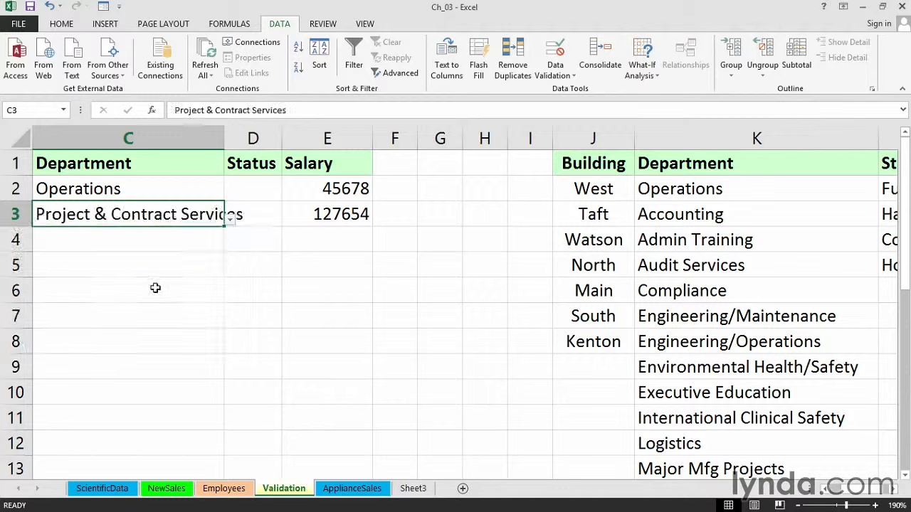
{"action": "left_click", "coordinate": [192, 243]}
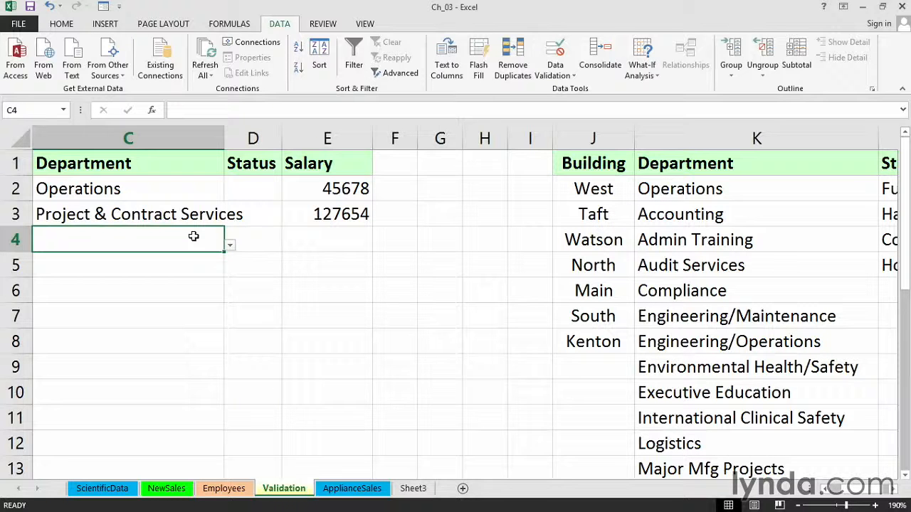
Review the Building, Department and Status source lists in columns J to L, and return to cell C4 in the employee table.
{"action": "left_click", "coordinate": [253, 186]}
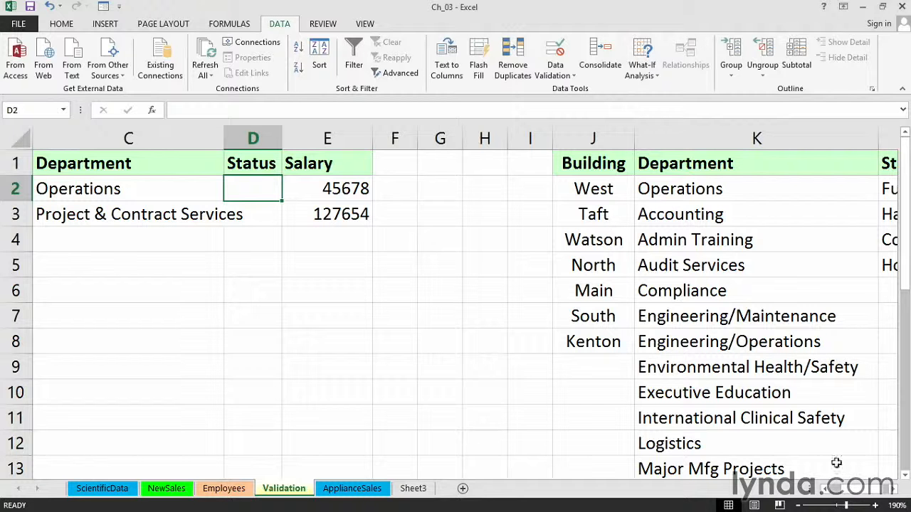
{"action": "left_click", "coordinate": [895, 494]}
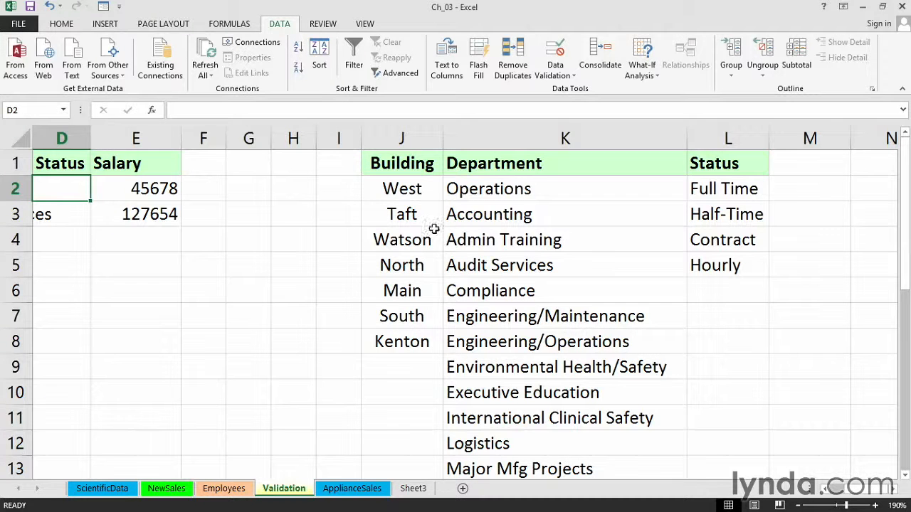
{"action": "left_click_drag", "start_coordinate": [413, 138], "coordinate": [704, 140]}
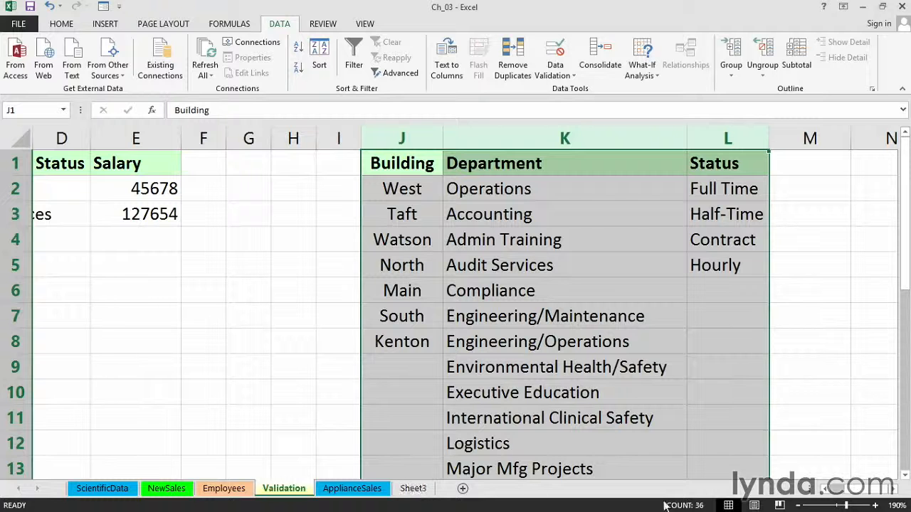
{"action": "left_click", "coordinate": [824, 489]}
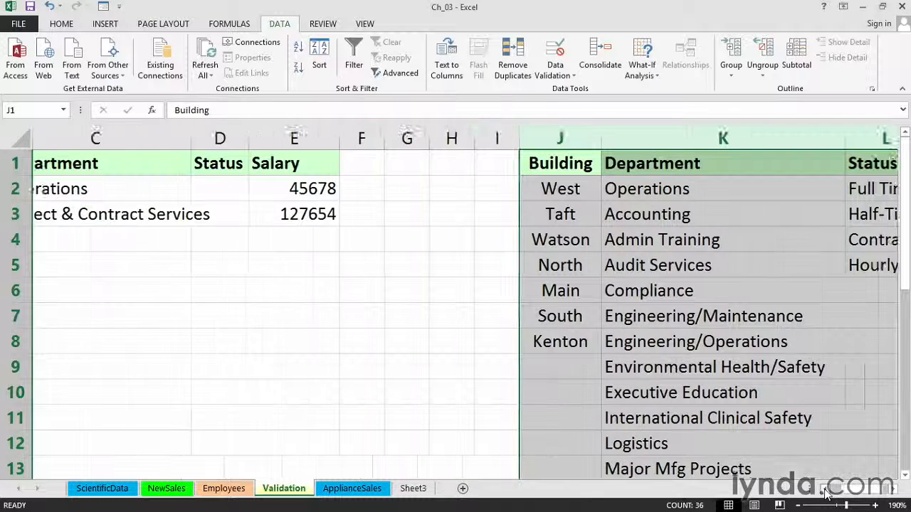
{"action": "left_click", "coordinate": [825, 490]}
{"action": "left_click", "coordinate": [825, 490]}
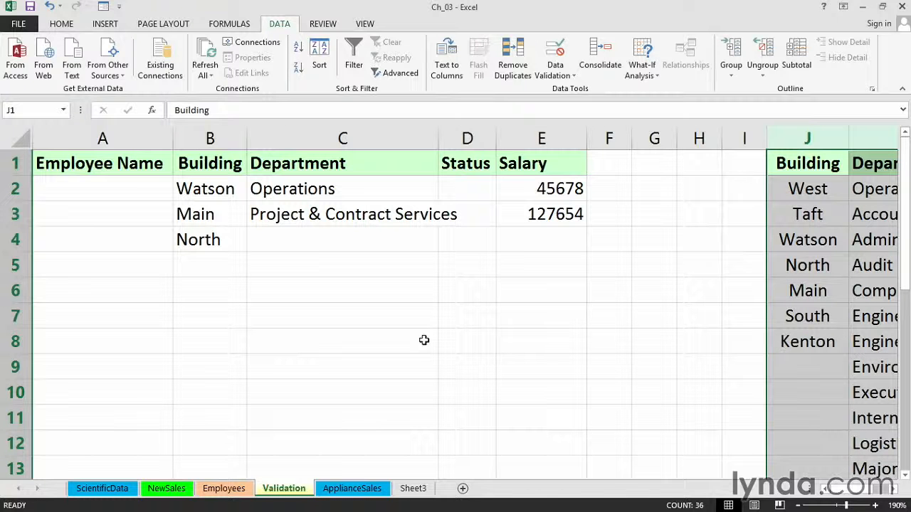
{"action": "left_click", "coordinate": [365, 240]}
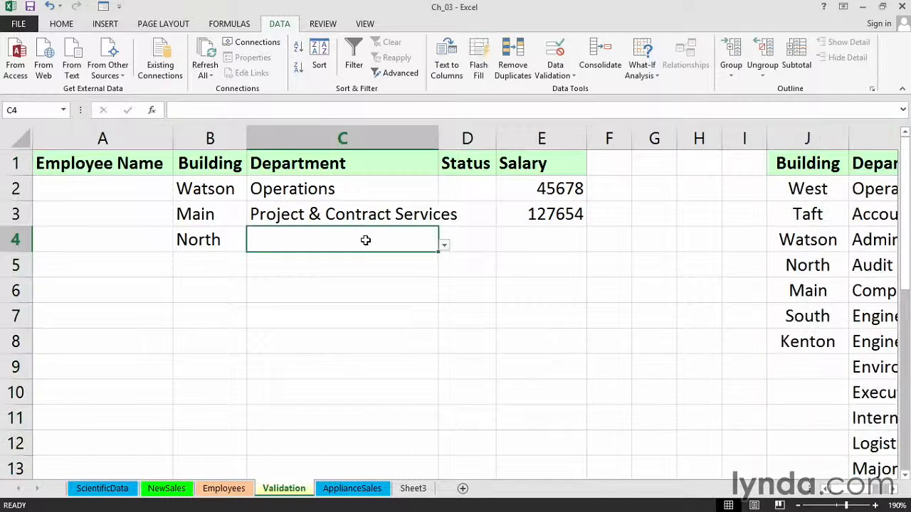